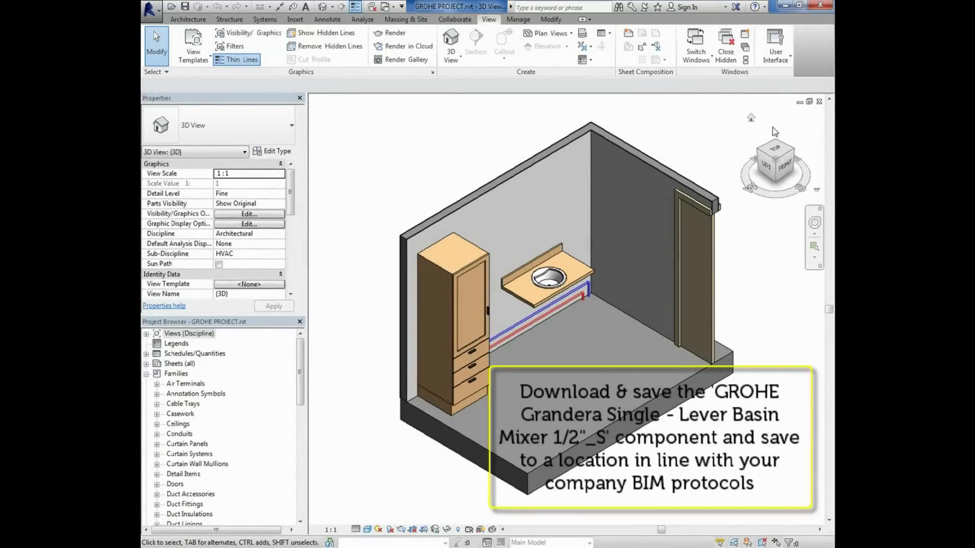
Step: Load the Grohe Grandera S-12-METRIC basin mixer family from the Component Library folder
{"action": "left_click", "coordinate": [296, 19]}
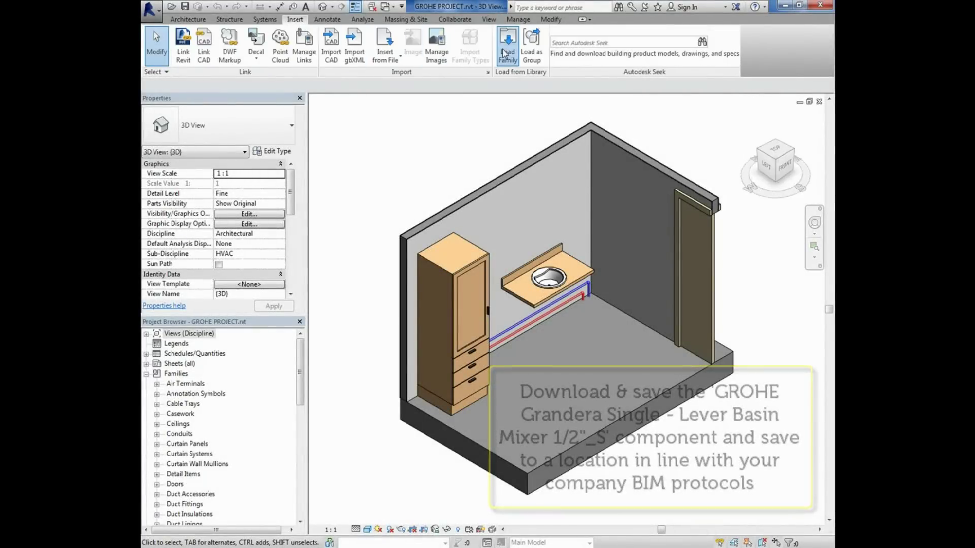
{"action": "left_click", "coordinate": [506, 50]}
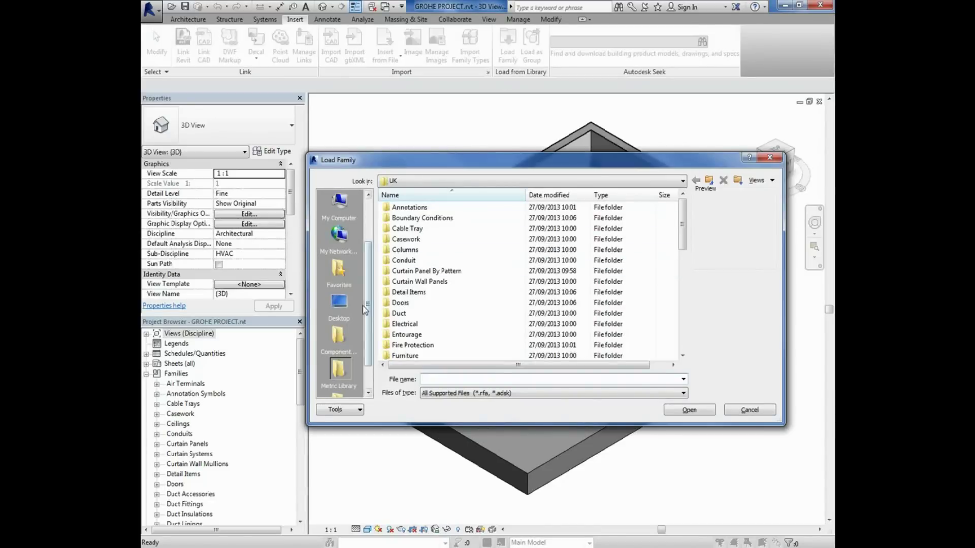
{"action": "left_click", "coordinate": [339, 335]}
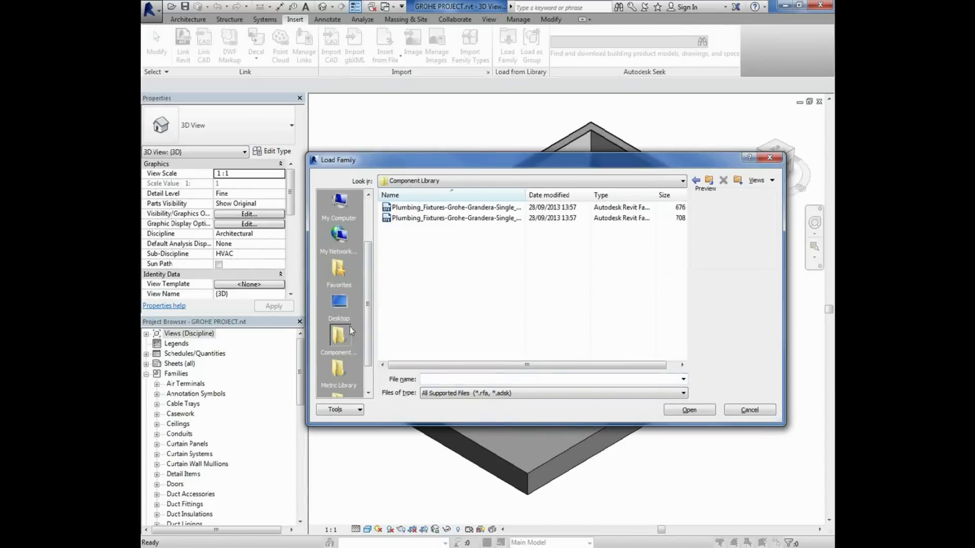
{"action": "left_click", "coordinate": [473, 207]}
{"action": "left_click_drag", "start_coordinate": [525, 195], "coordinate": [607, 194]}
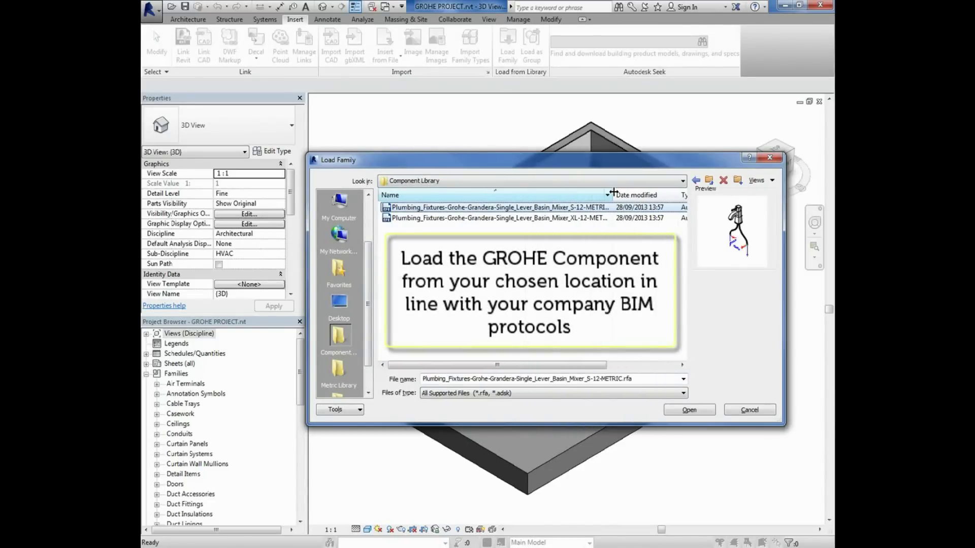
{"action": "left_click", "coordinate": [689, 410]}
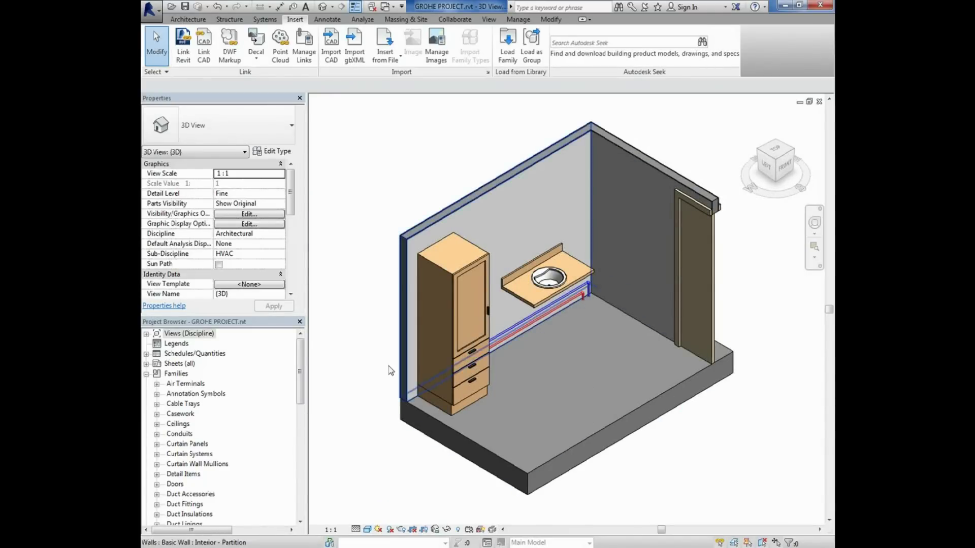
Step: Expand the Grandera family in the Project Browser and select the 1/2" S - 23 303 000_Chrome type
{"action": "left_click_drag", "start_coordinate": [300, 357], "coordinate": [299, 443]}
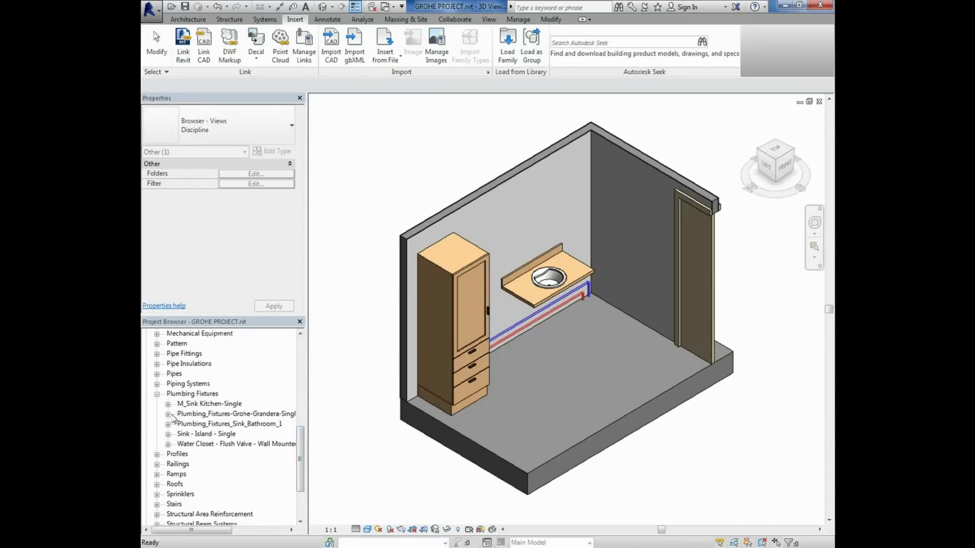
{"action": "left_click", "coordinate": [168, 415]}
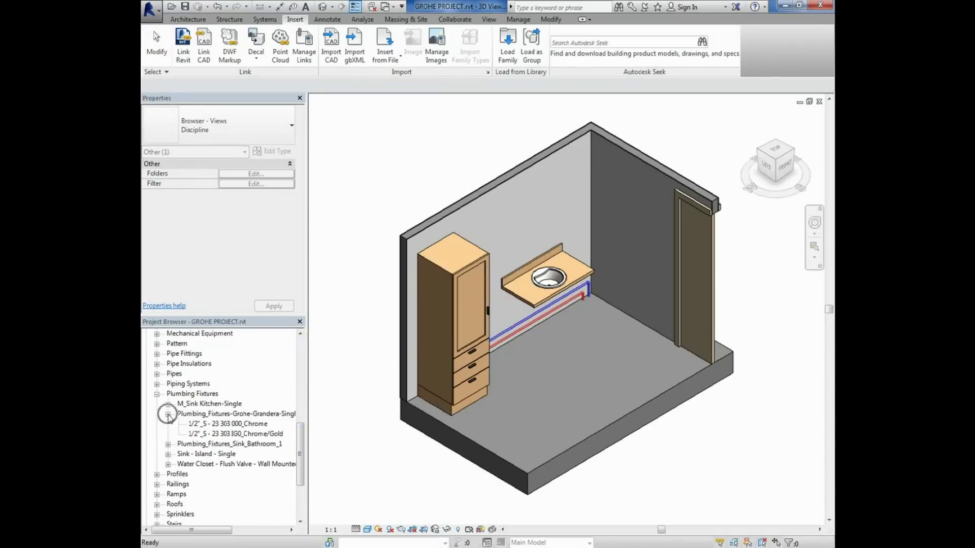
{"action": "left_click", "coordinate": [252, 424]}
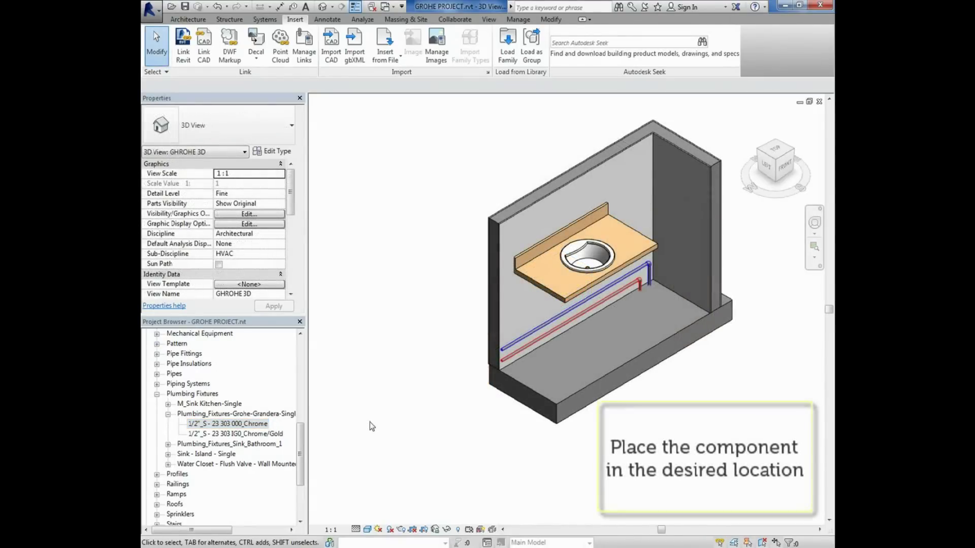
Step: Place the 1/2" S - 23 303 000_Chrome mixer on the countertop behind the basin
{"action": "left_click", "coordinate": [261, 424]}
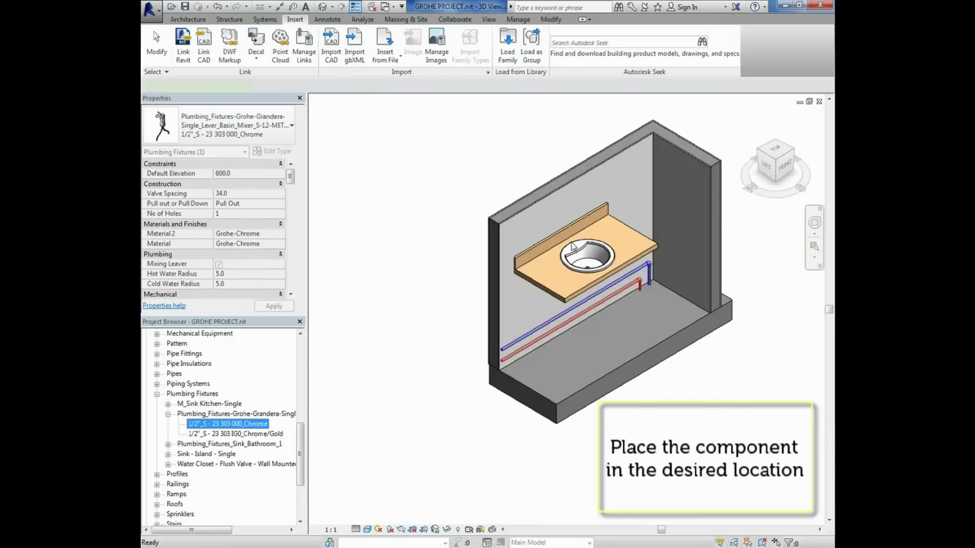
{"action": "left_click_drag", "start_coordinate": [575, 249], "coordinate": [574, 244]}
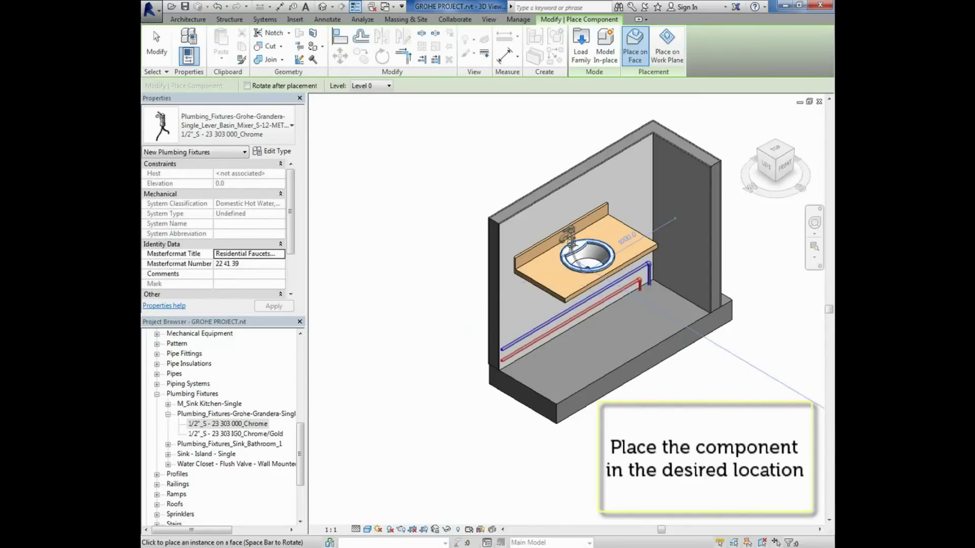
{"action": "left_click", "coordinate": [572, 246]}
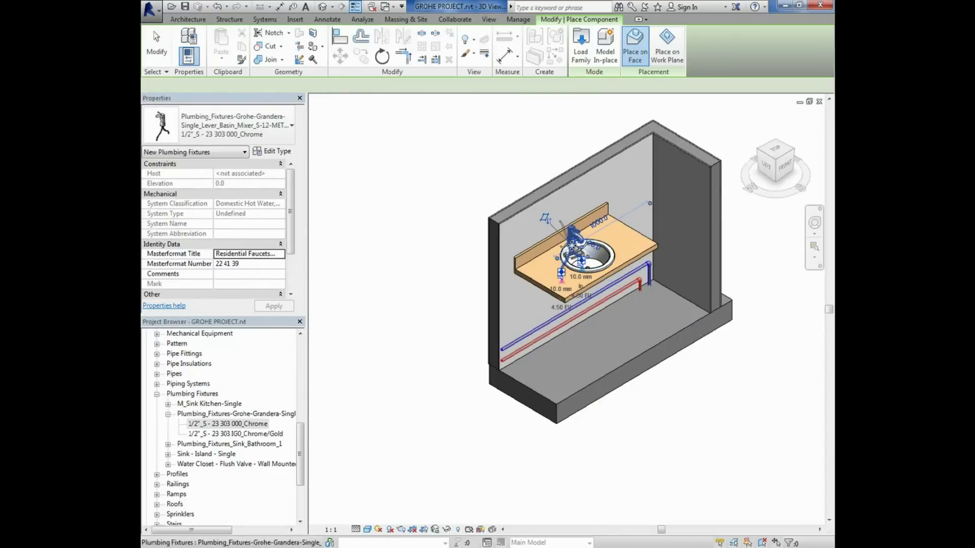
{"action": "scroll", "coordinate": [573, 245], "scroll_direction": "up", "scroll_amount": 3}
{"action": "key", "text": "Escape"}
{"action": "key", "text": "Escape"}
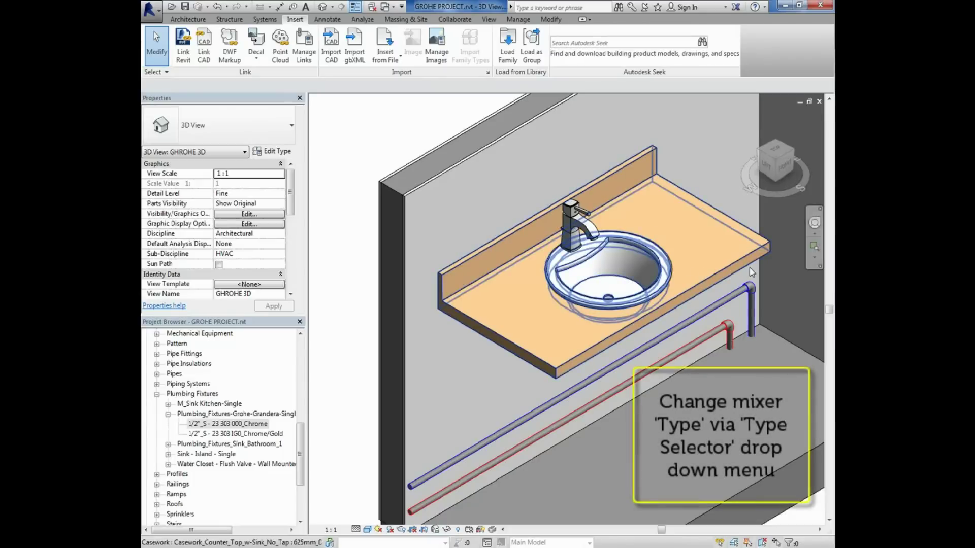
Step: Switch the placed mixer to the Chrome/Gold type and compare Coarse and Fine detail levels
{"action": "left_click", "coordinate": [586, 219]}
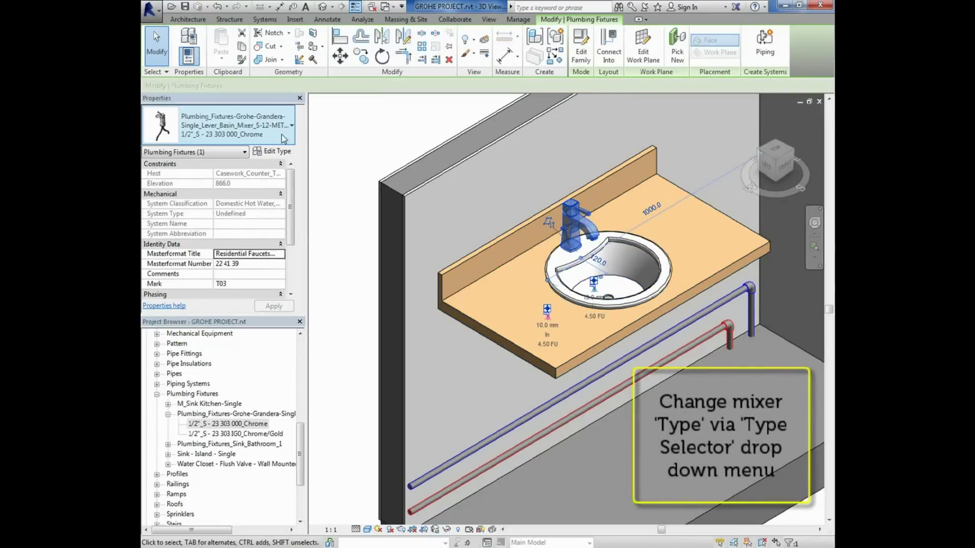
{"action": "left_click", "coordinate": [284, 137]}
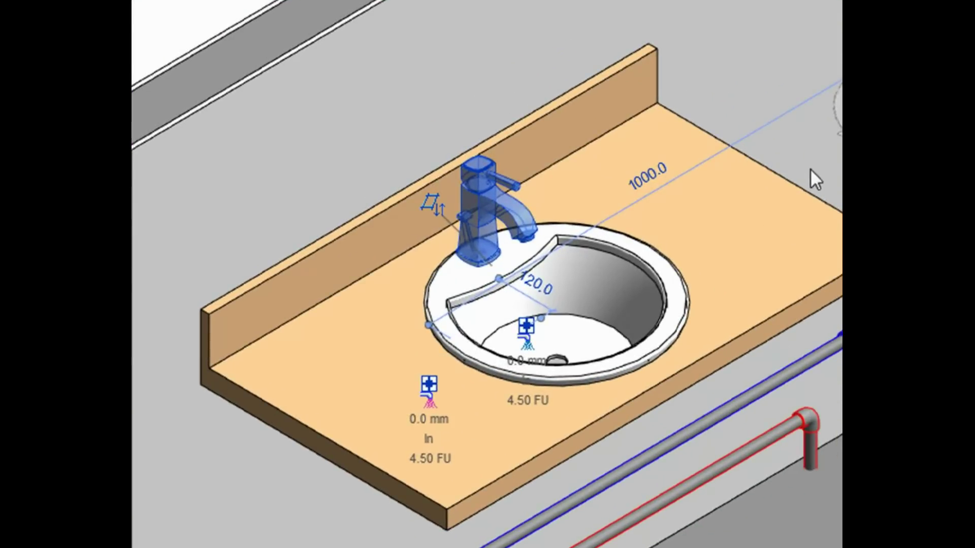
{"action": "left_click", "coordinate": [812, 168]}
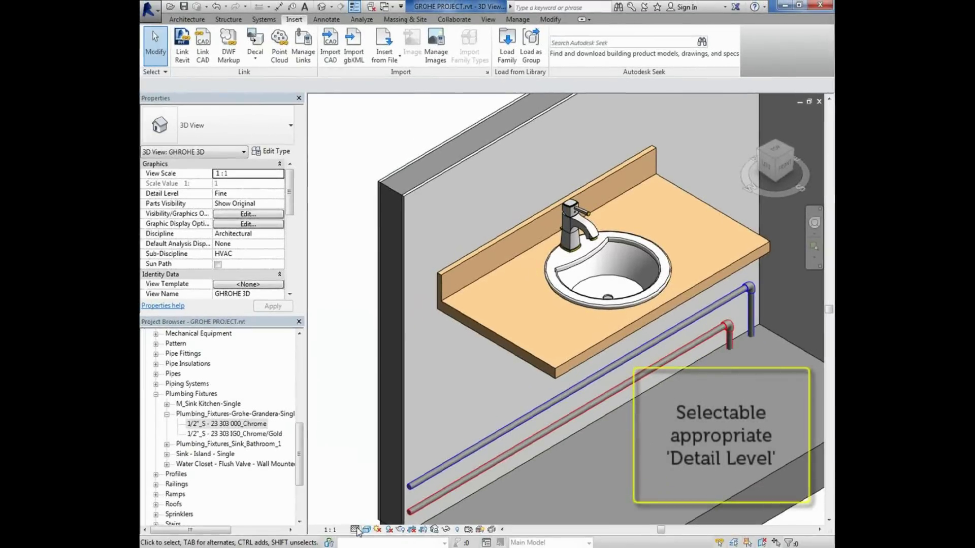
{"action": "left_click", "coordinate": [355, 529]}
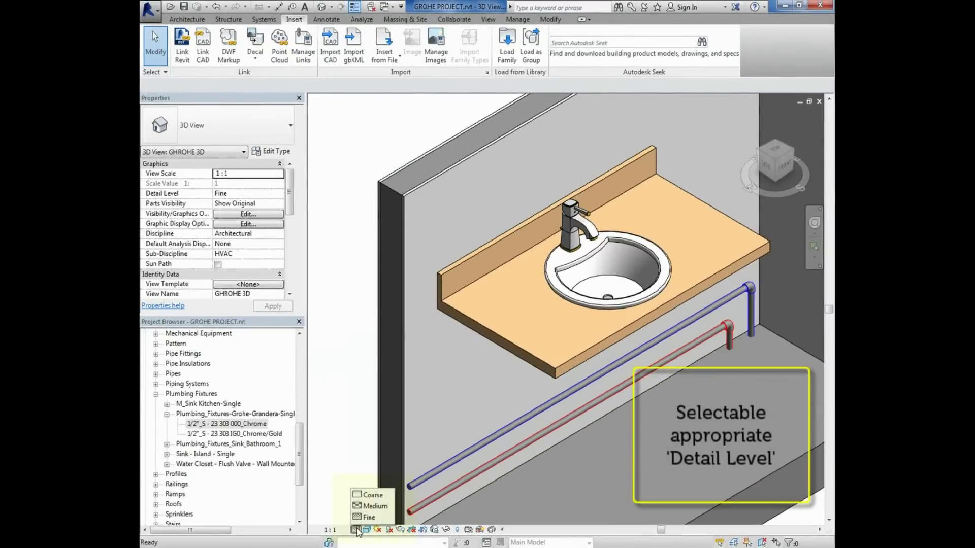
{"action": "left_click", "coordinate": [368, 496]}
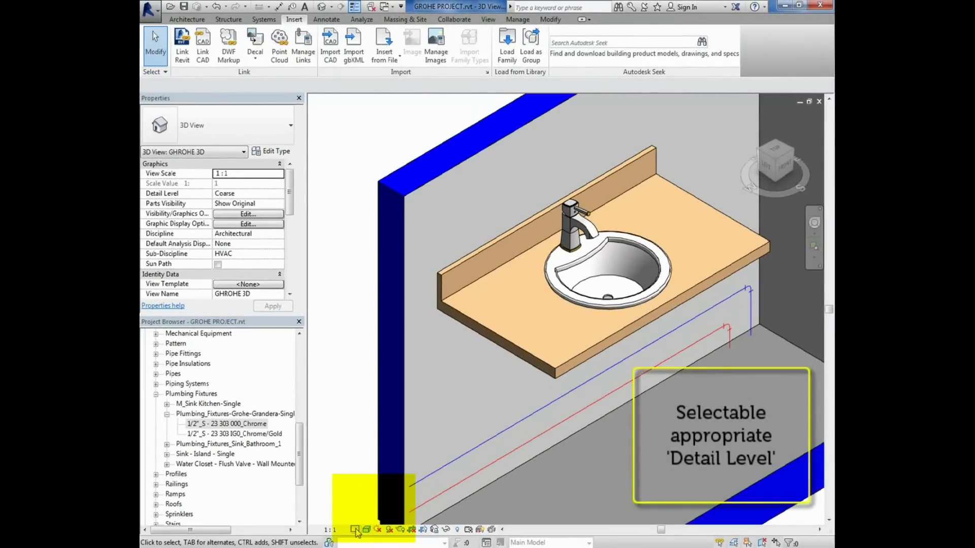
{"action": "left_click", "coordinate": [365, 518]}
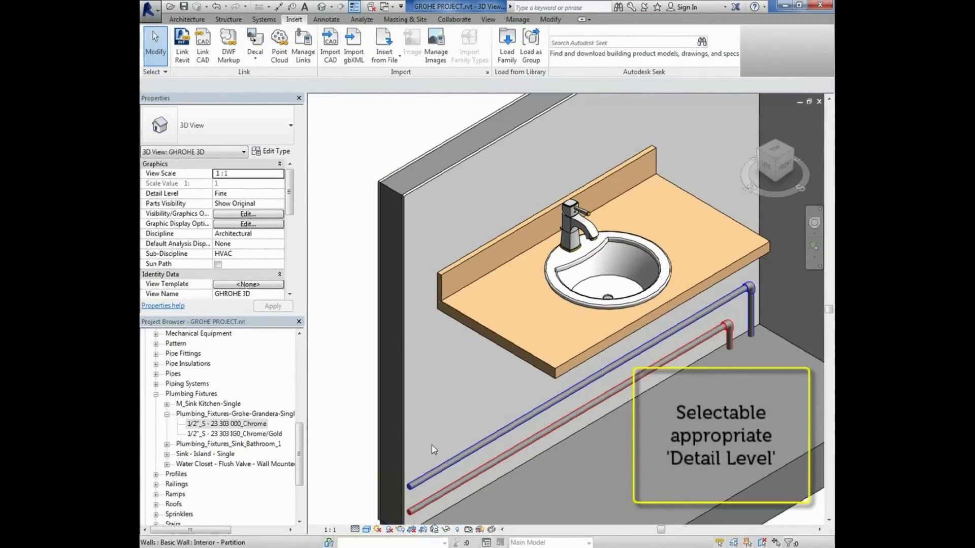
Step: Open the mixer's type properties and follow its Product Page URL to the GROHE site
{"action": "left_click", "coordinate": [601, 239]}
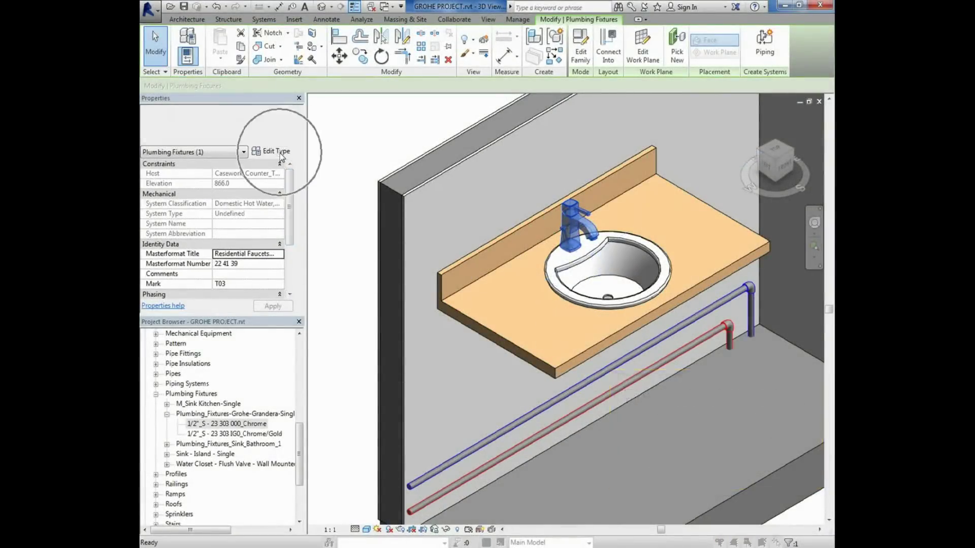
{"action": "left_click", "coordinate": [274, 151]}
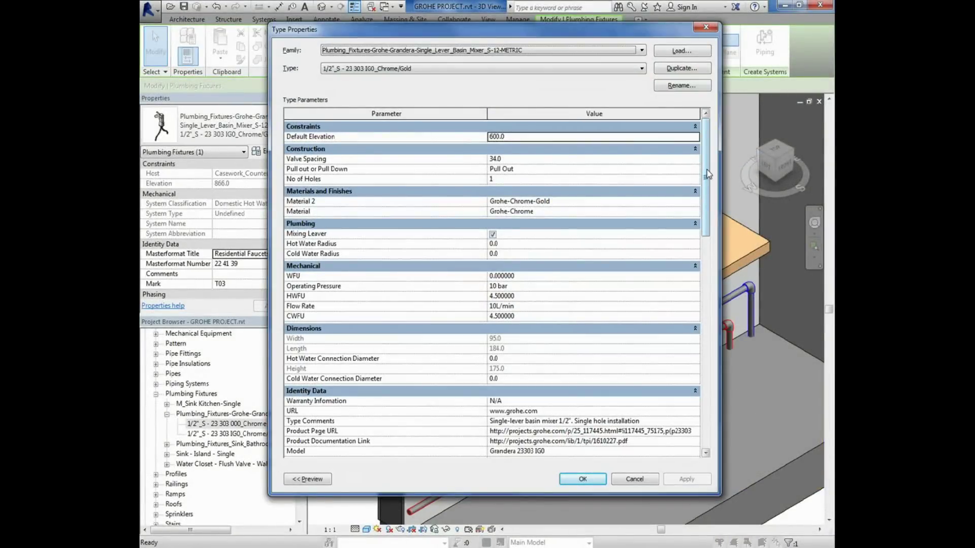
{"action": "left_click_drag", "start_coordinate": [708, 175], "coordinate": [708, 243]}
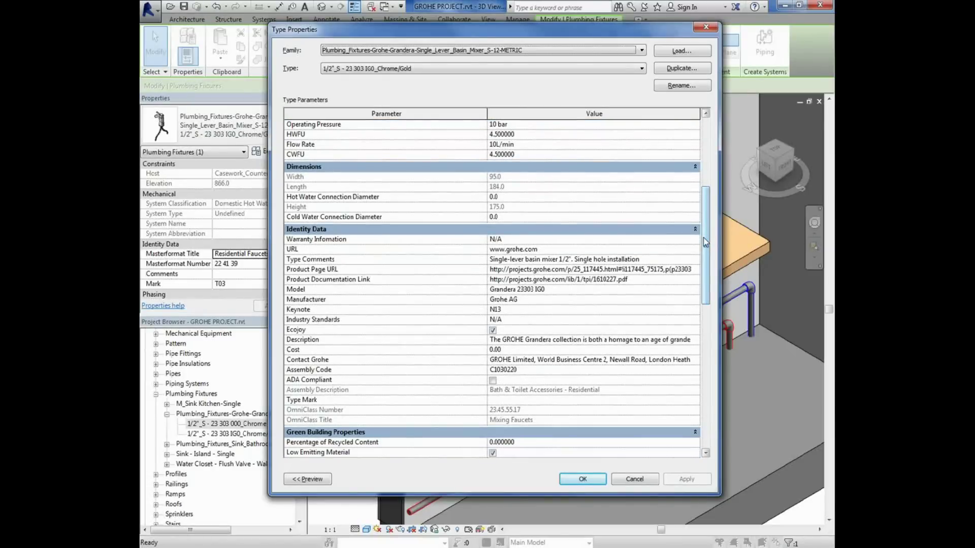
{"action": "left_click", "coordinate": [692, 269]}
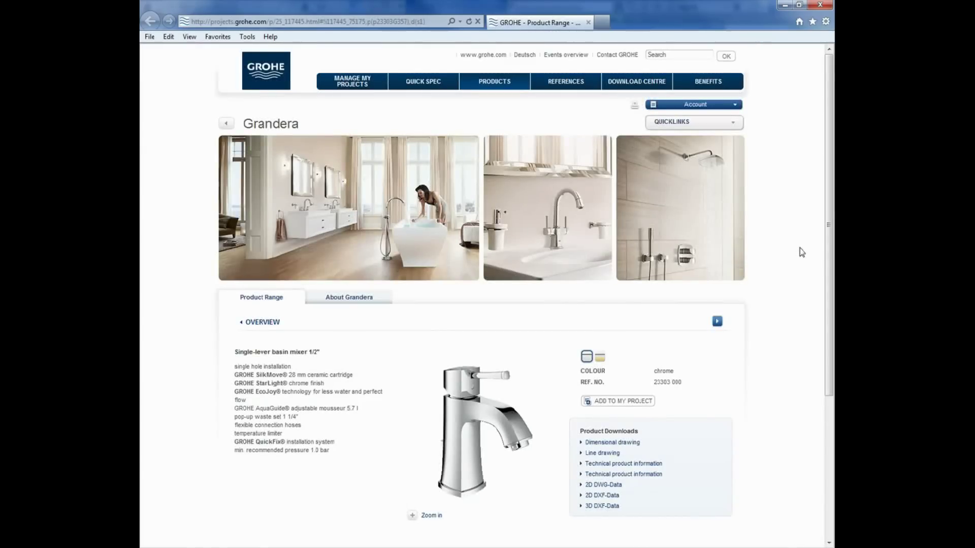
{"action": "left_click", "coordinate": [782, 7]}
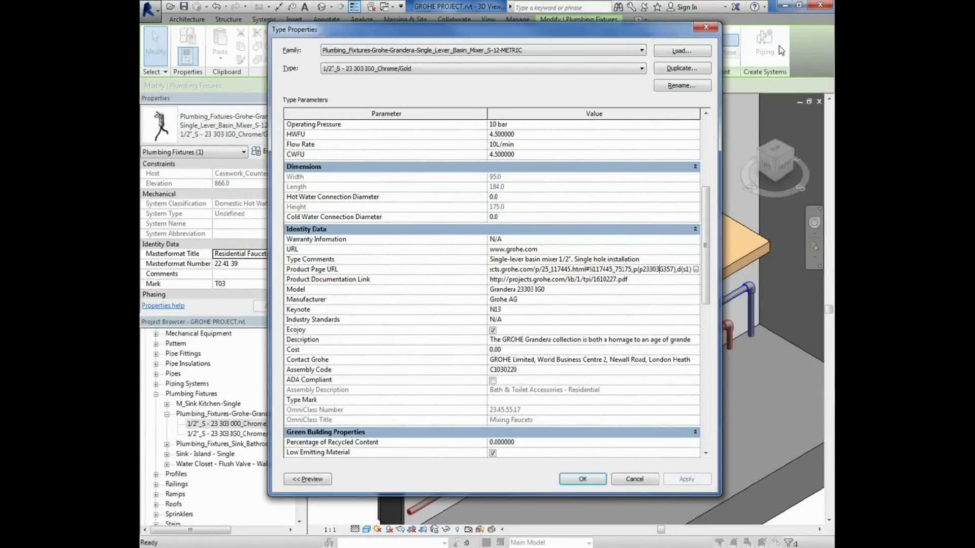
{"action": "left_click", "coordinate": [693, 279]}
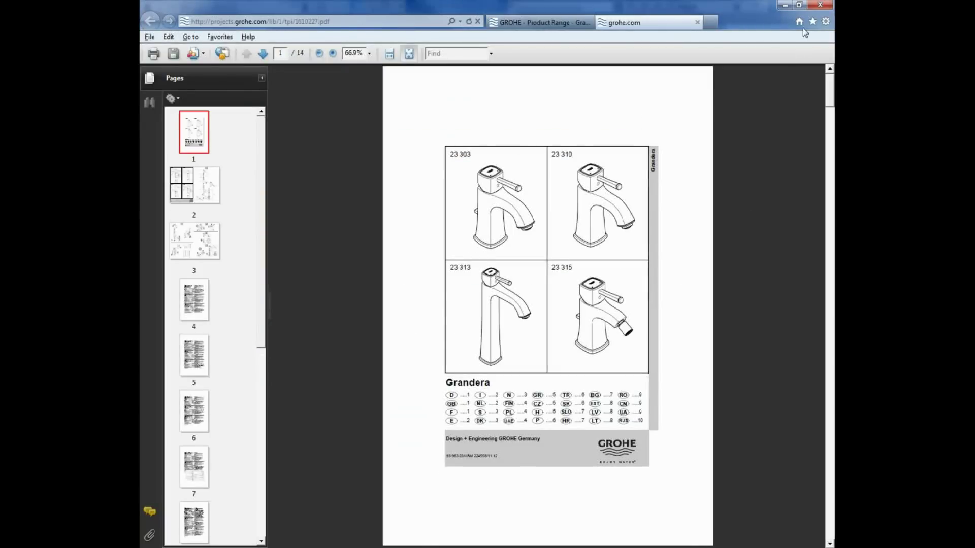
{"action": "left_click", "coordinate": [785, 6]}
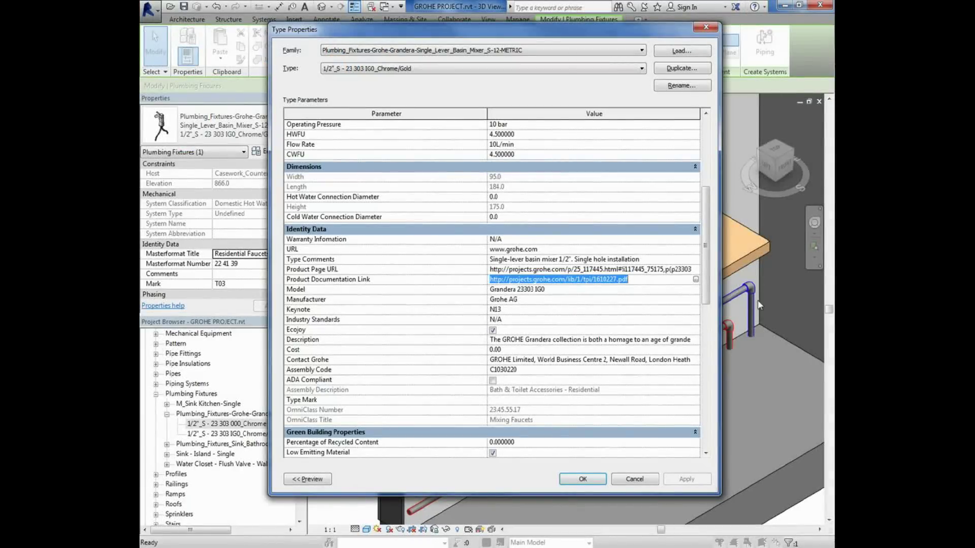
Step: Connect the mixer's hot water inlet into the red supply pipe under the counter
{"action": "left_click_drag", "start_coordinate": [705, 279], "coordinate": [706, 343]}
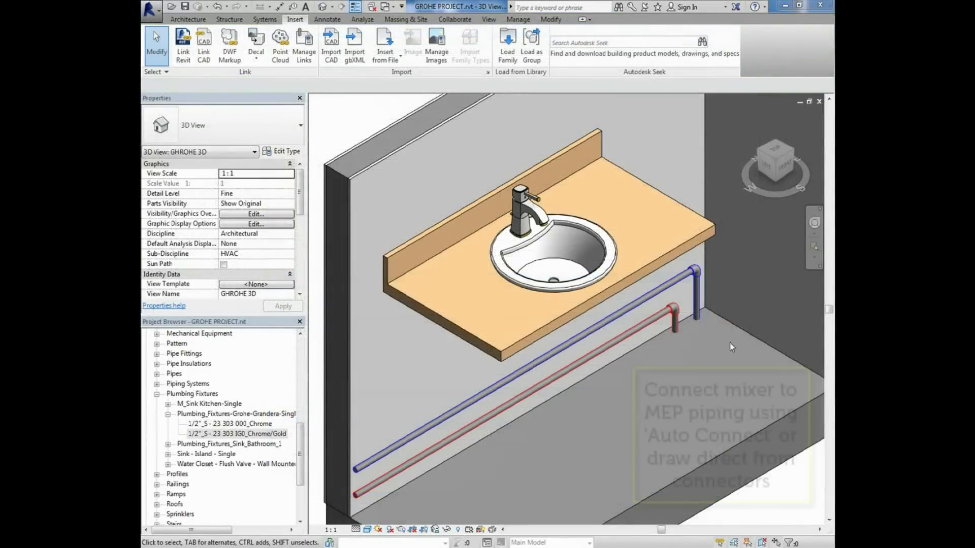
{"action": "left_click", "coordinate": [530, 202]}
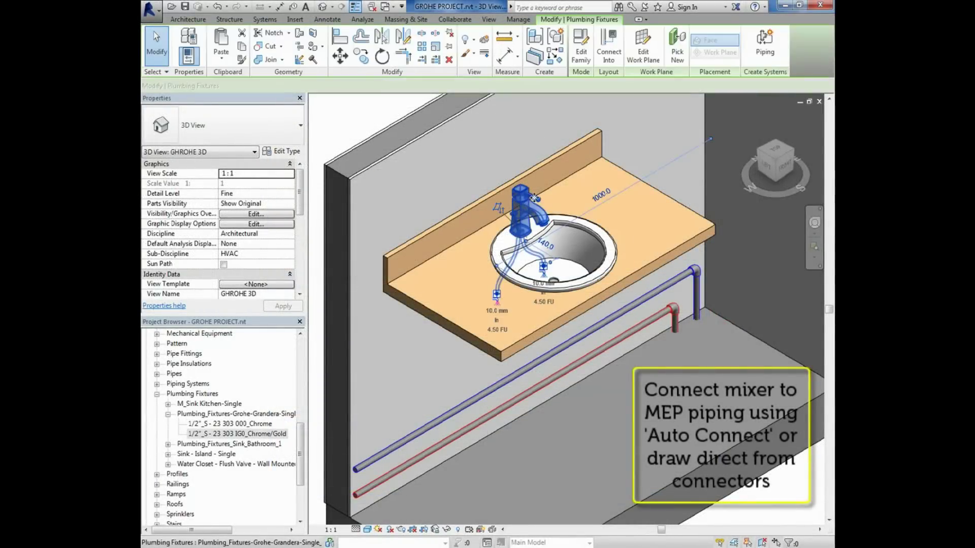
{"action": "left_click", "coordinate": [613, 56]}
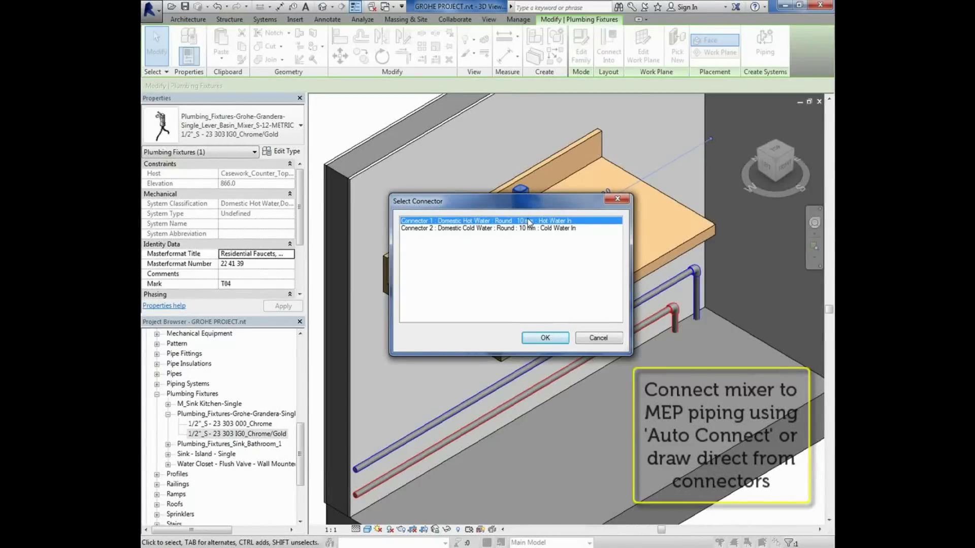
{"action": "left_click", "coordinate": [545, 338]}
{"action": "left_click", "coordinate": [531, 383]}
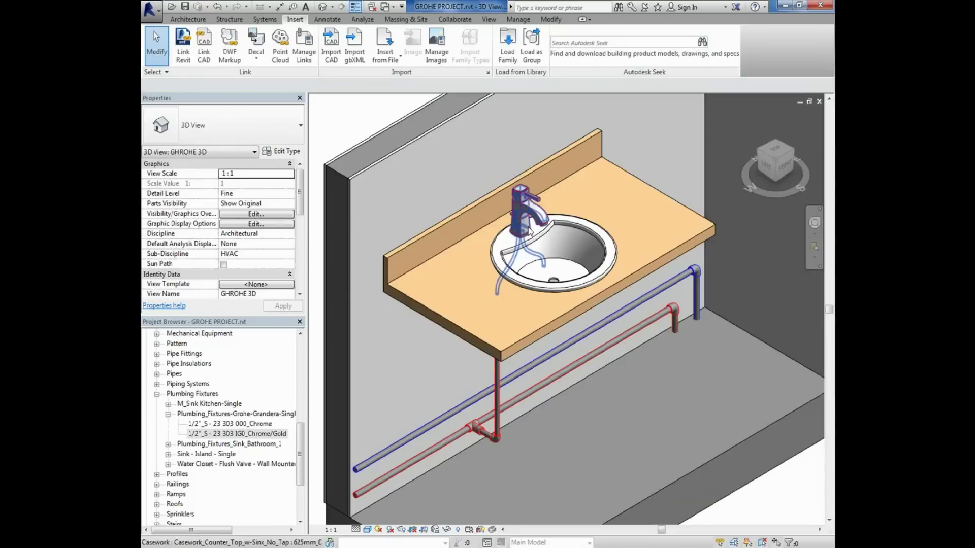
Step: Connect the mixer's other inlet into the cold supply pipe and orbit to check the piping
{"action": "left_click", "coordinate": [530, 203]}
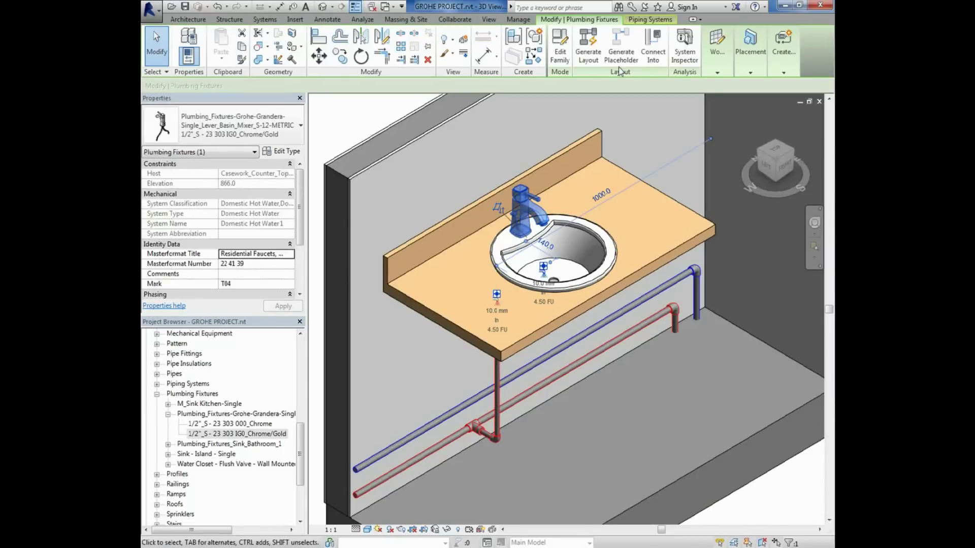
{"action": "left_click", "coordinate": [659, 57]}
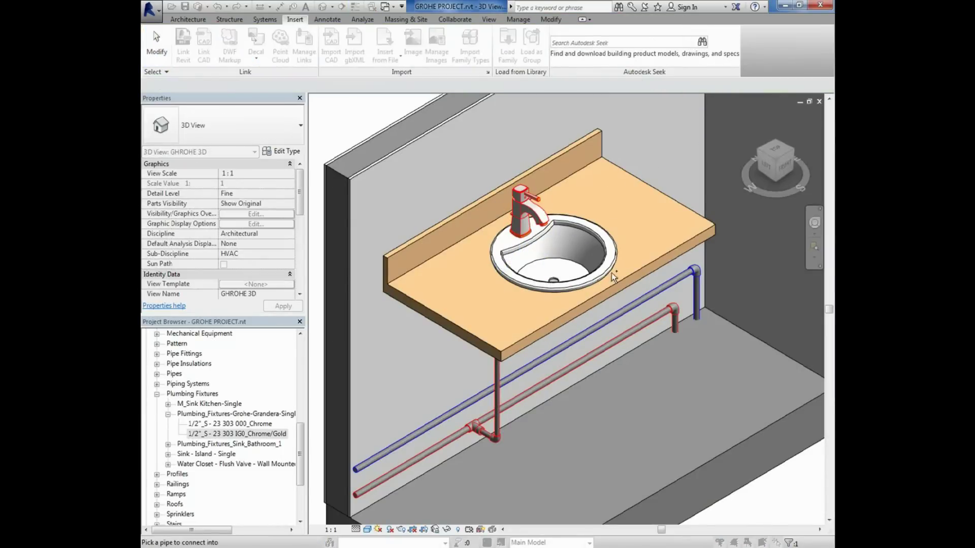
{"action": "left_click", "coordinate": [596, 324]}
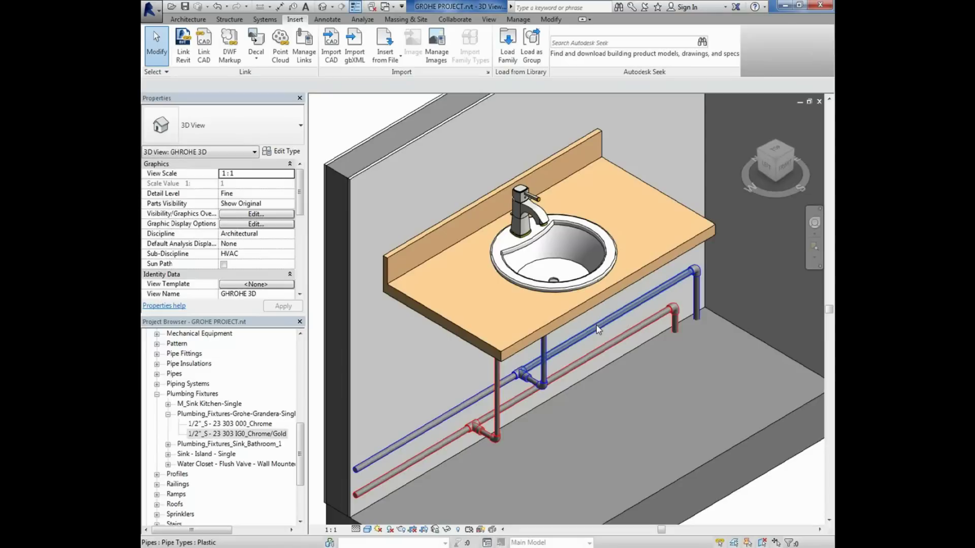
{"action": "middle_click_drag", "start_coordinate": [614, 403], "coordinate": [637, 295], "text": "shift"}
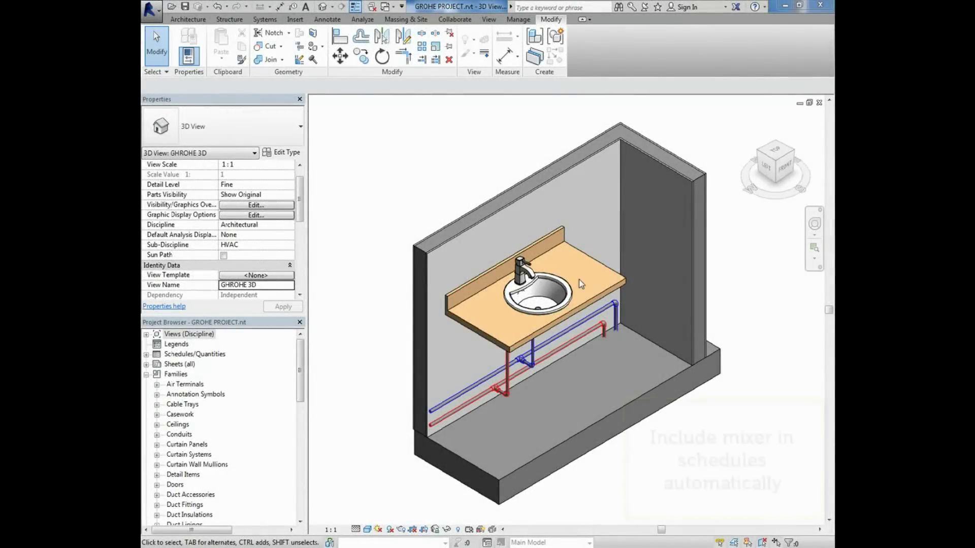
{"action": "left_click", "coordinate": [531, 262]}
{"action": "type", "text": "T01"}
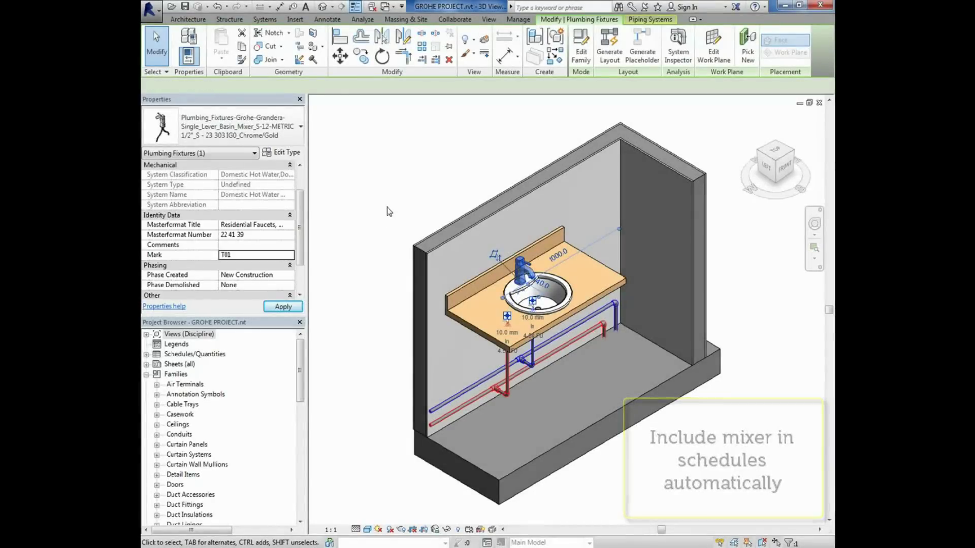
{"action": "left_click", "coordinate": [388, 211]}
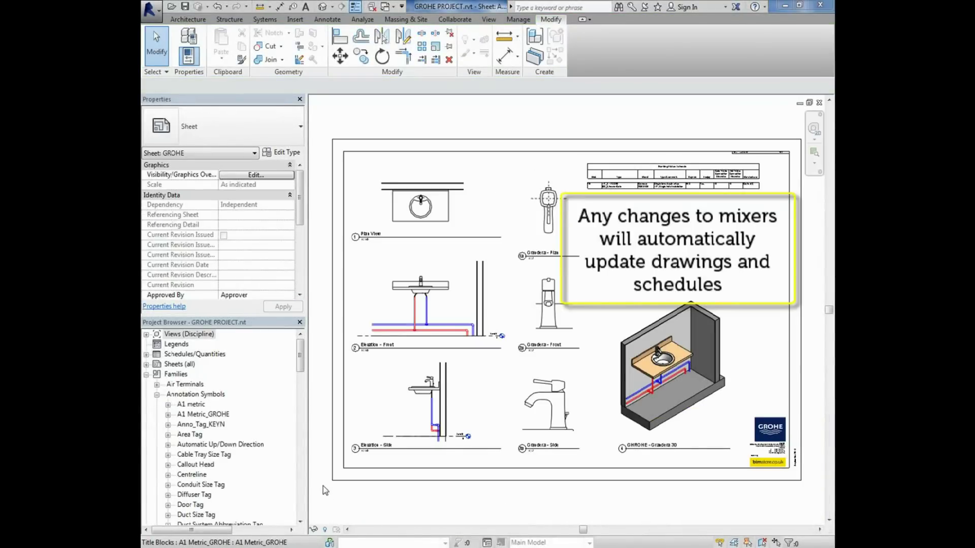
Step: Place an element keynote tag on the mixer inside the activated Elevation - Side viewport
{"action": "scroll", "coordinate": [323, 487], "scroll_direction": "up", "scroll_amount": 2}
{"action": "scroll", "coordinate": [324, 490], "scroll_direction": "up", "scroll_amount": 1}
{"action": "scroll", "coordinate": [325, 490], "scroll_direction": "up", "scroll_amount": 1}
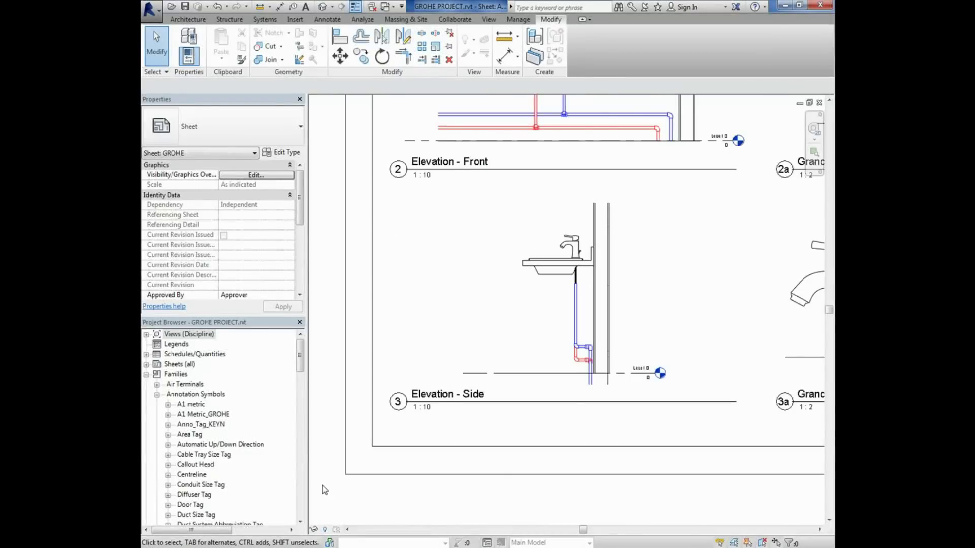
{"action": "double_click", "coordinate": [488, 280]}
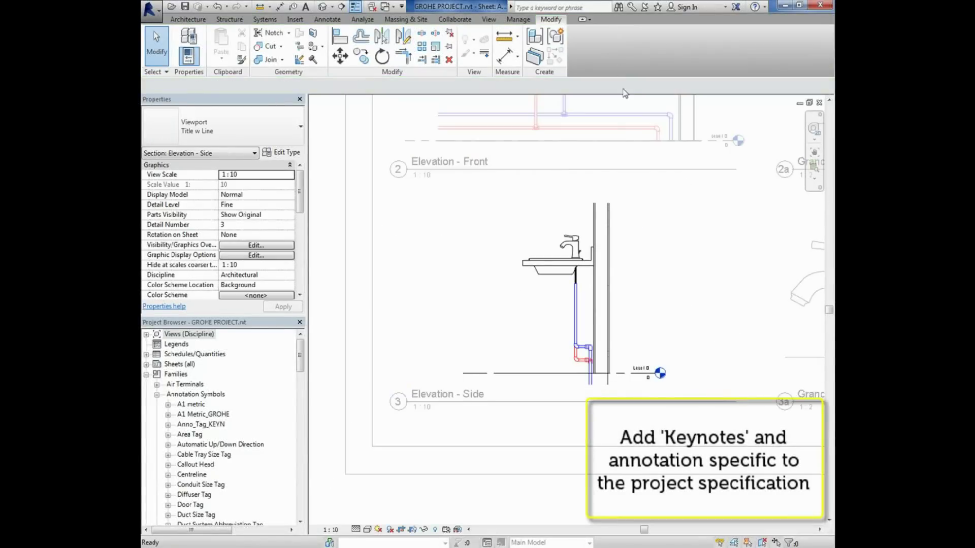
{"action": "left_click", "coordinate": [318, 20]}
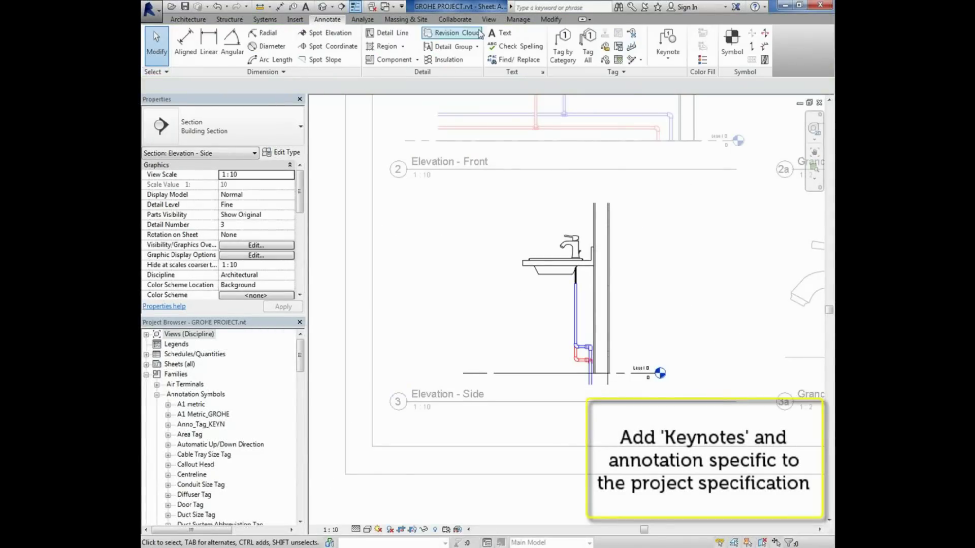
{"action": "left_click", "coordinate": [669, 42]}
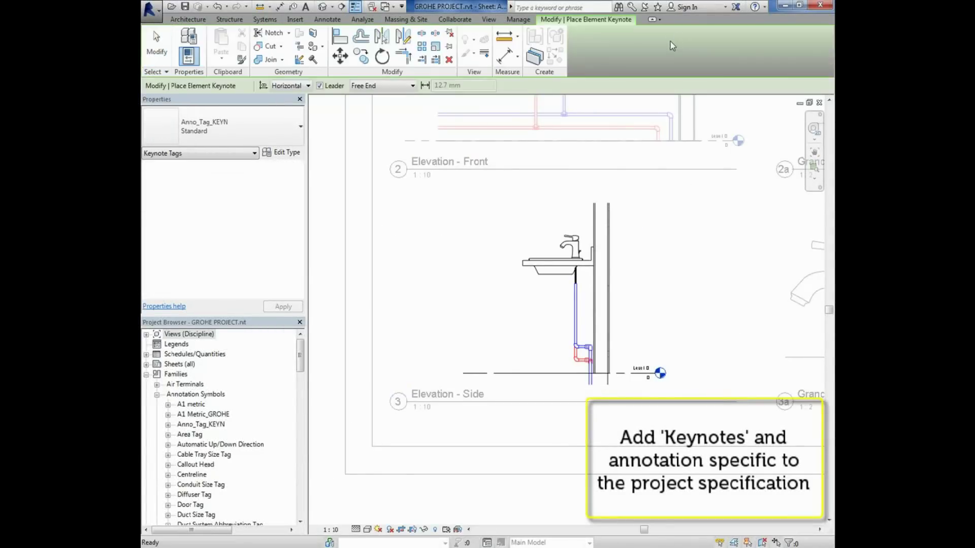
{"action": "left_click", "coordinate": [576, 238]}
Step: Deactivate the elevation view to return to the GROHE sheet A001
{"action": "right_click", "coordinate": [738, 334]}
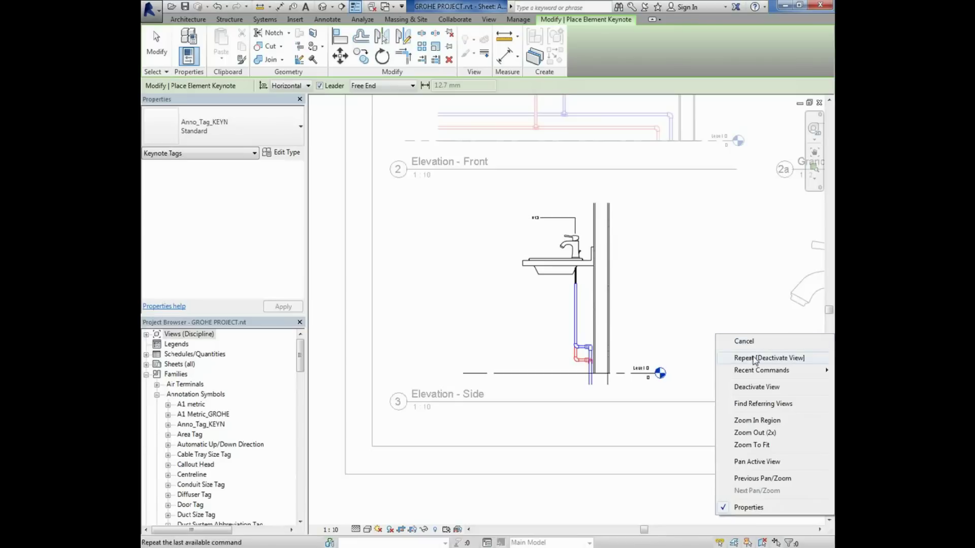
{"action": "left_click", "coordinate": [754, 387]}
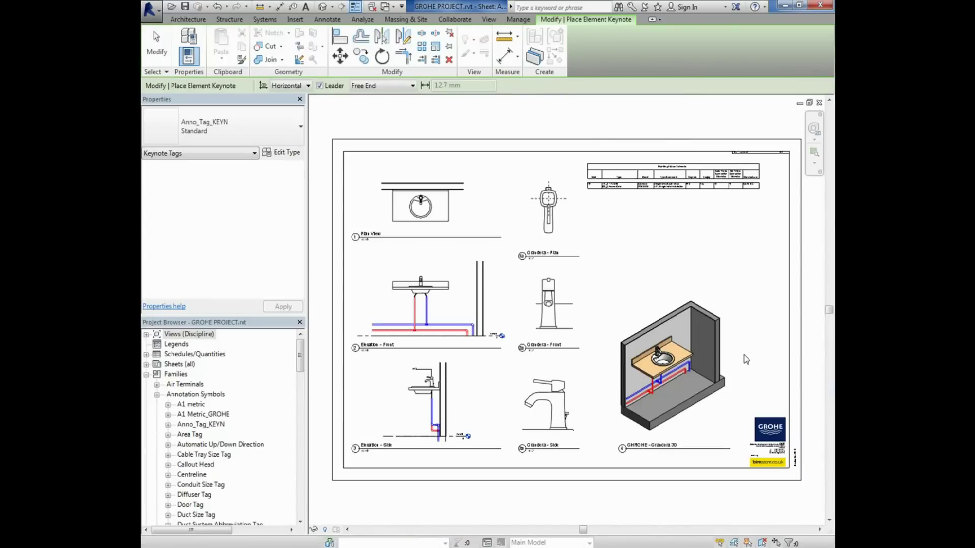
{"action": "scroll", "coordinate": [803, 120], "scroll_direction": "up", "scroll_amount": 1}
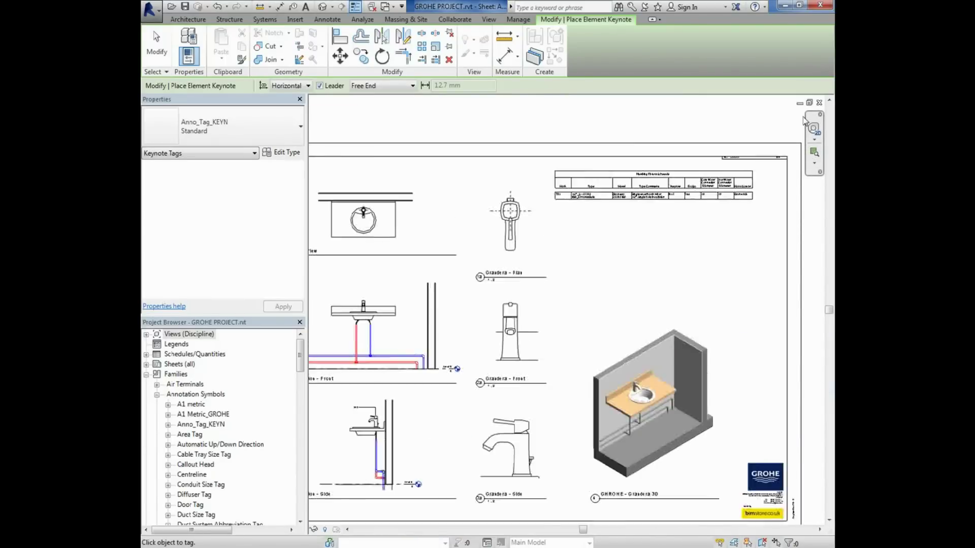
{"action": "scroll", "coordinate": [803, 120], "scroll_direction": "up", "scroll_amount": 1}
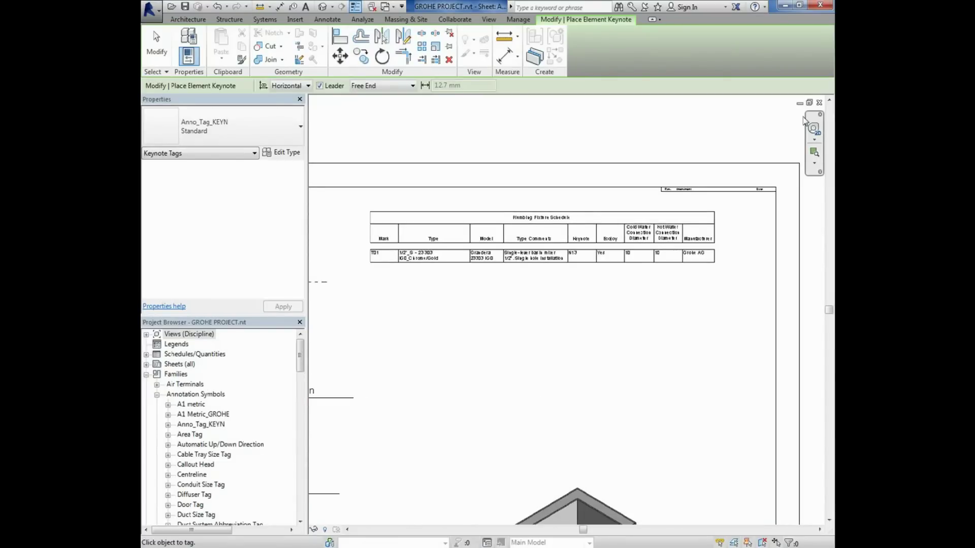
{"action": "scroll", "coordinate": [803, 121], "scroll_direction": "down", "scroll_amount": 2}
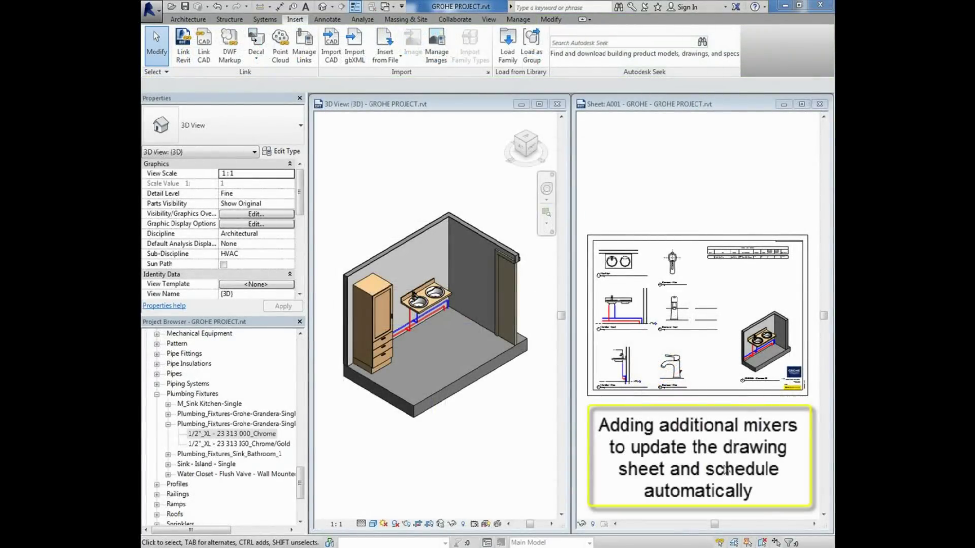
Step: Place a 1/2" XL Chrome Grandera mixer on the right basin of the double sink
{"action": "scroll", "coordinate": [419, 285], "scroll_direction": "up", "scroll_amount": 2}
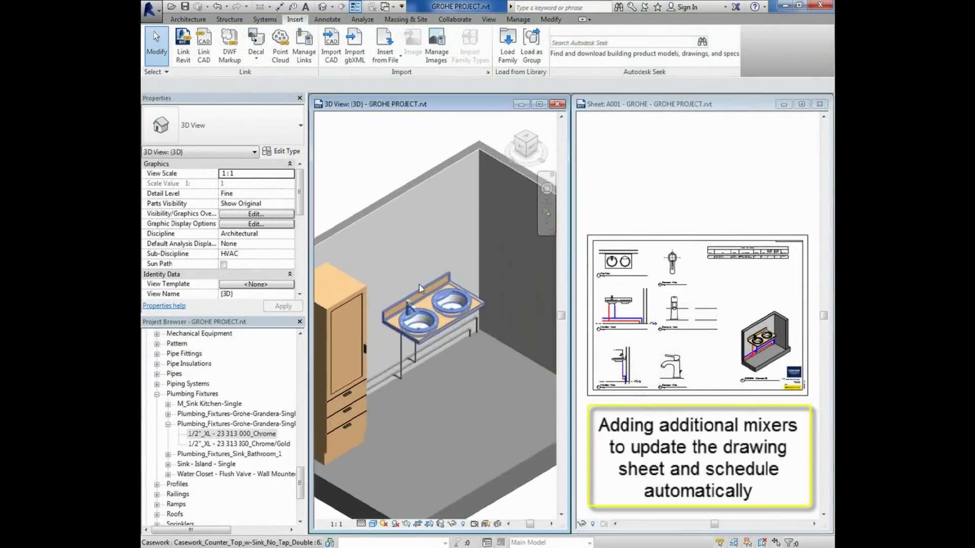
{"action": "scroll", "coordinate": [419, 284], "scroll_direction": "up", "scroll_amount": 3}
{"action": "scroll", "coordinate": [419, 284], "scroll_direction": "up", "scroll_amount": 2}
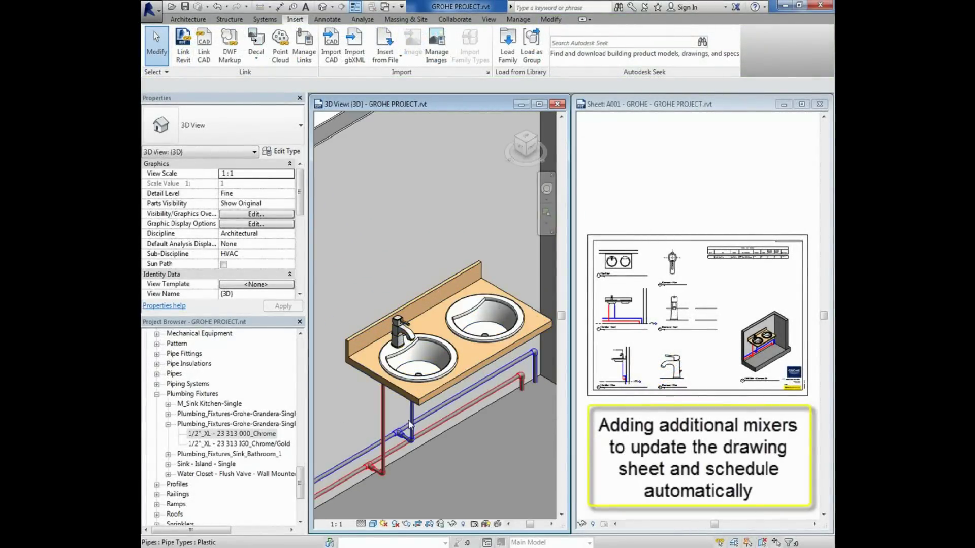
{"action": "left_click", "coordinate": [242, 434]}
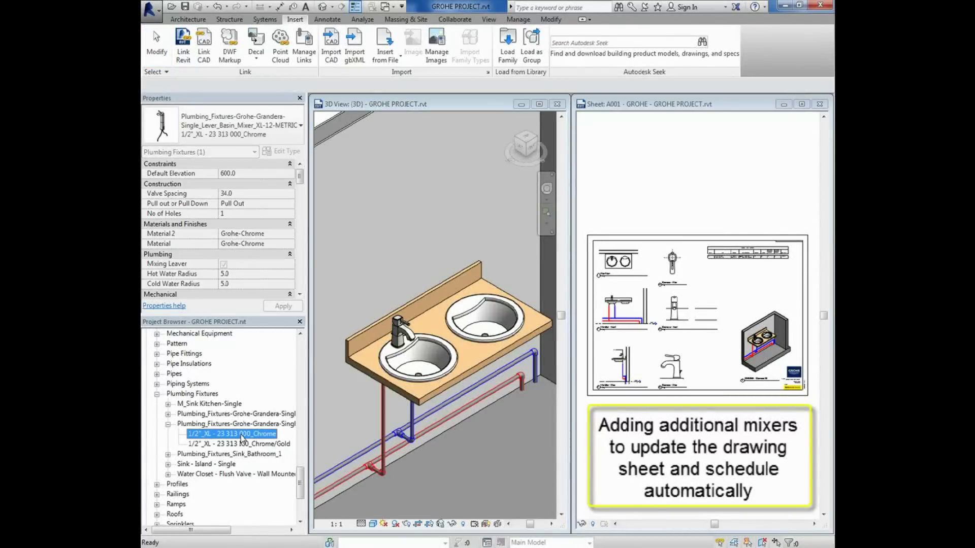
{"action": "left_click_drag", "start_coordinate": [242, 434], "coordinate": [463, 302]}
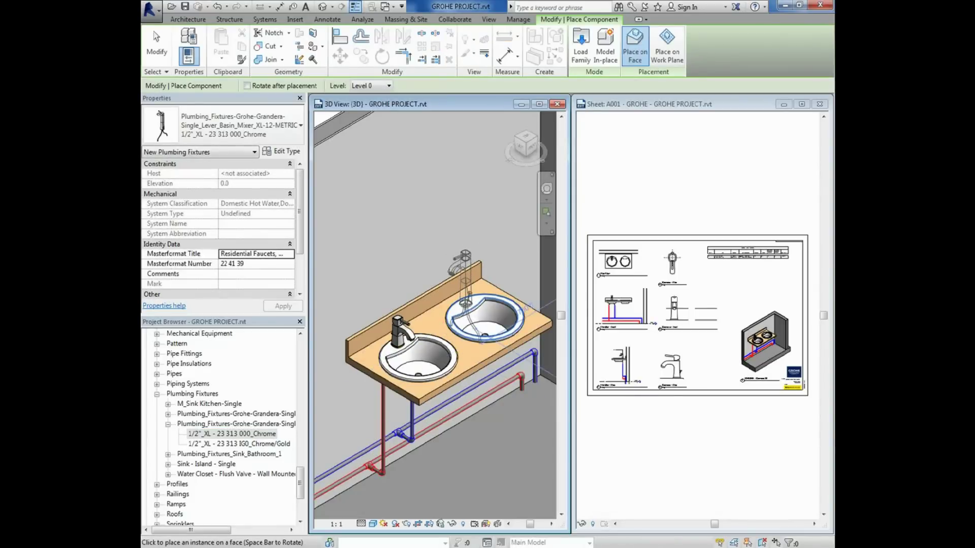
{"action": "left_click", "coordinate": [464, 303]}
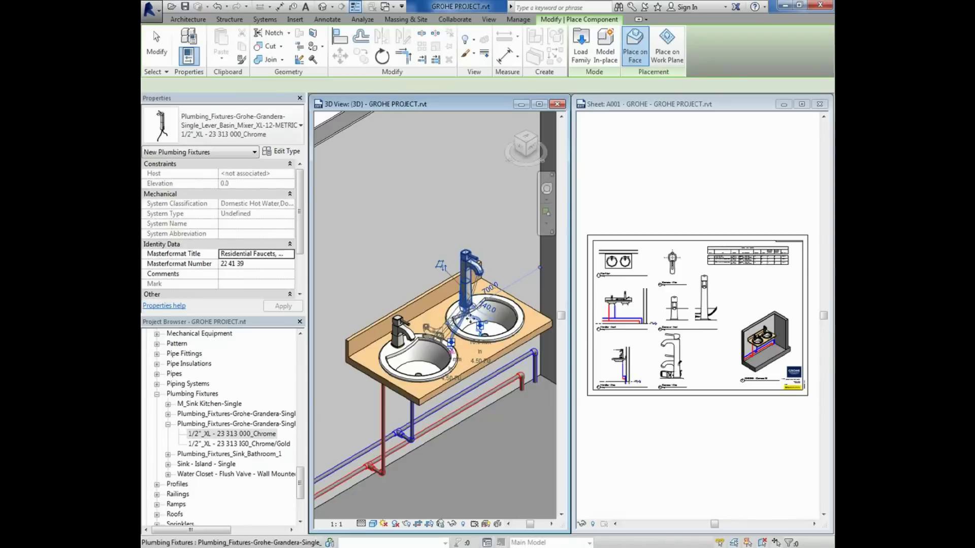
{"action": "key", "text": "Escape"}
{"action": "key", "text": "Escape"}
Step: Change the new XL mixer to the 23 313 IG0 Chrome/Gold type and frame both basins
{"action": "scroll", "coordinate": [480, 259], "scroll_direction": "up", "scroll_amount": 3}
{"action": "scroll", "coordinate": [480, 258], "scroll_direction": "up", "scroll_amount": 3}
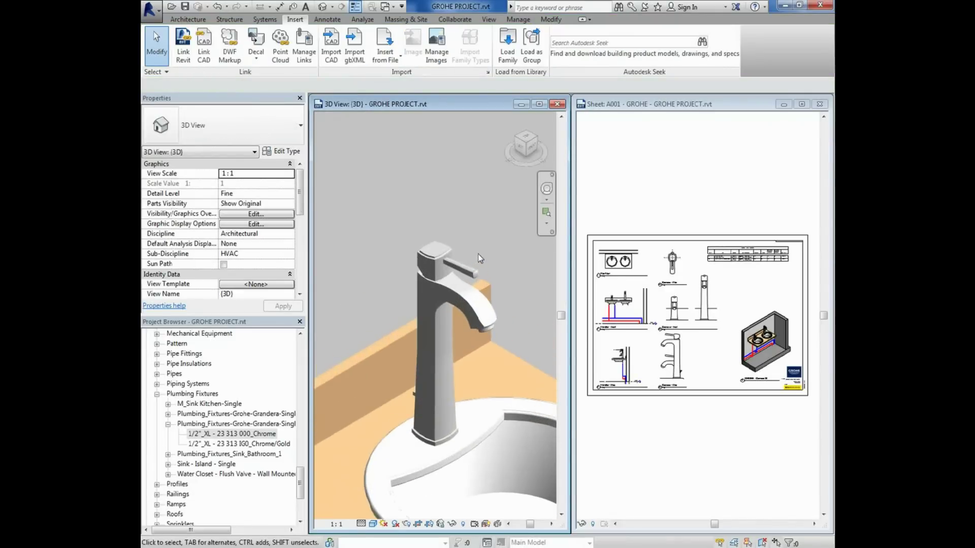
{"action": "left_click", "coordinate": [459, 269]}
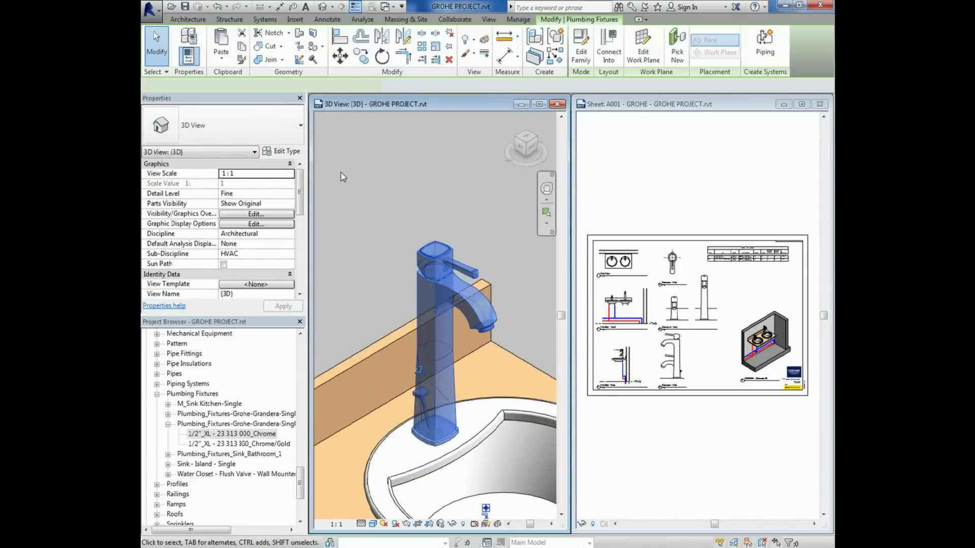
{"action": "left_click", "coordinate": [287, 133]}
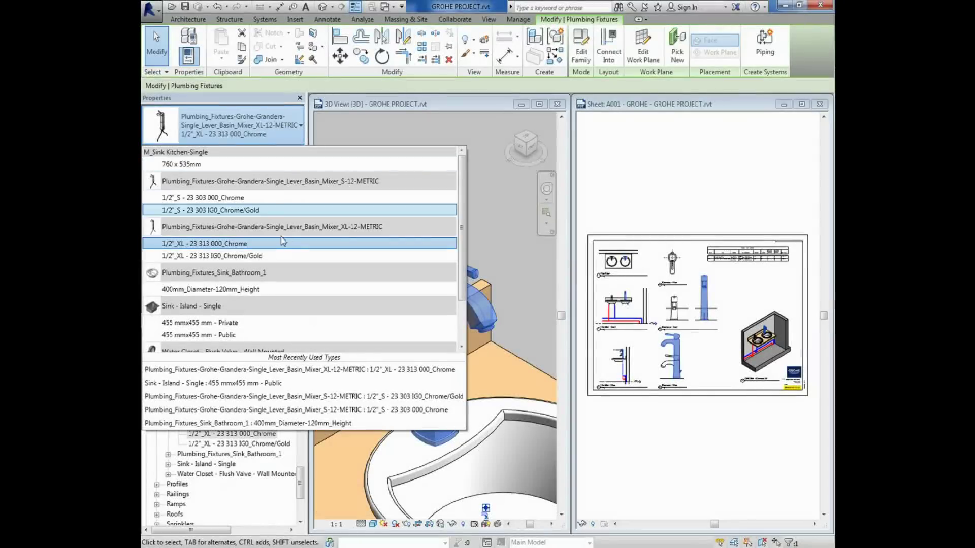
{"action": "left_click", "coordinate": [266, 255]}
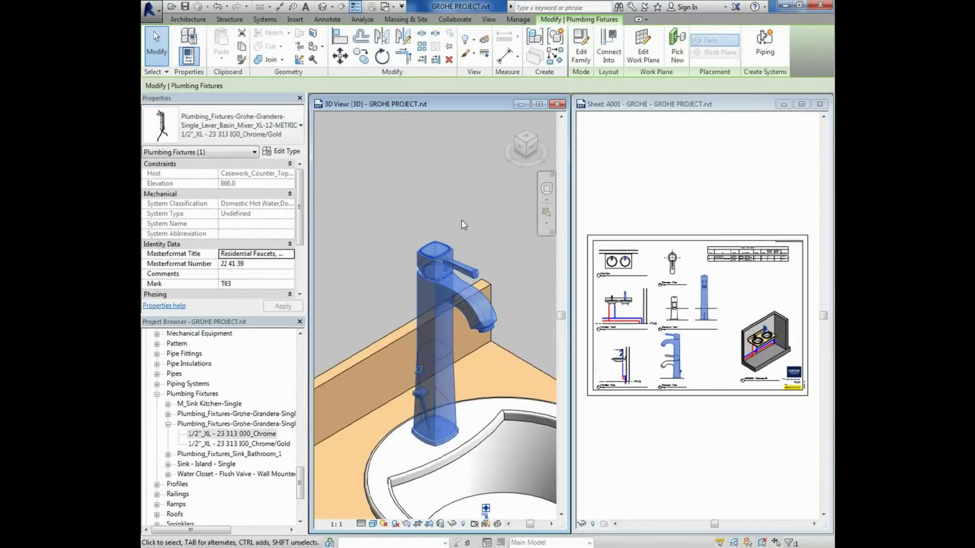
{"action": "left_click", "coordinate": [477, 219]}
{"action": "scroll", "coordinate": [479, 223], "scroll_direction": "down", "scroll_amount": 3}
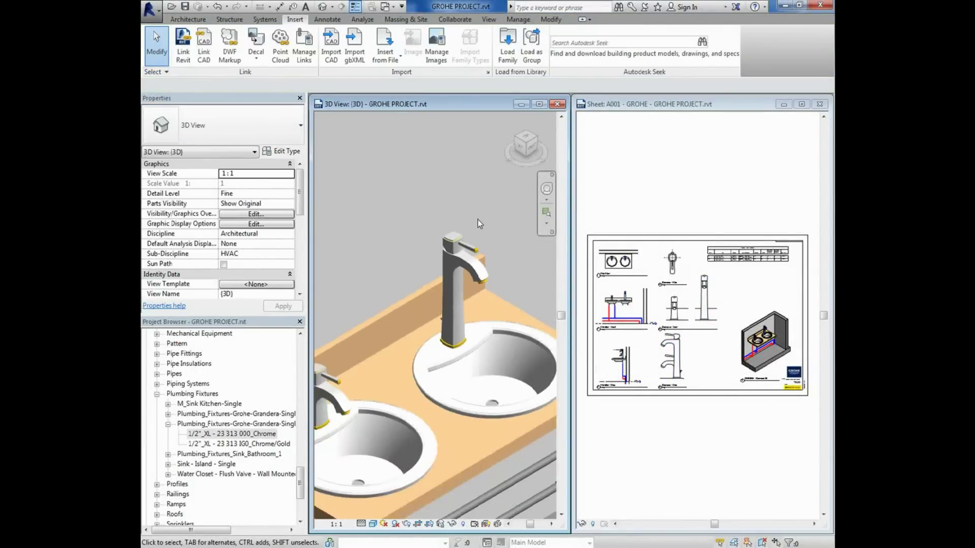
{"action": "scroll", "coordinate": [480, 223], "scroll_direction": "down", "scroll_amount": 2}
{"action": "middle_click_drag", "start_coordinate": [480, 224], "coordinate": [442, 214]}
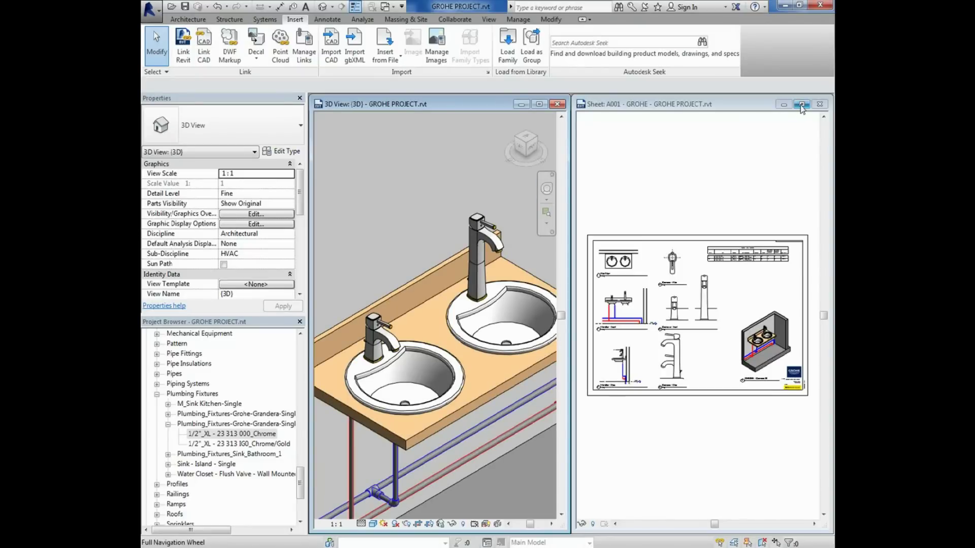
Step: Connect the right-hand XL mixer into the hot and cold water supply pipes
{"action": "left_click", "coordinate": [479, 228]}
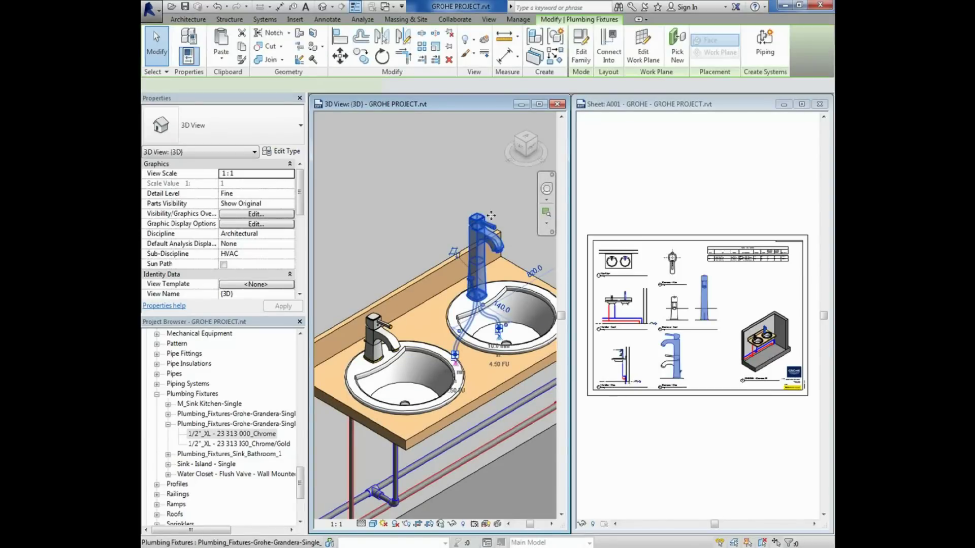
{"action": "left_click", "coordinate": [609, 51]}
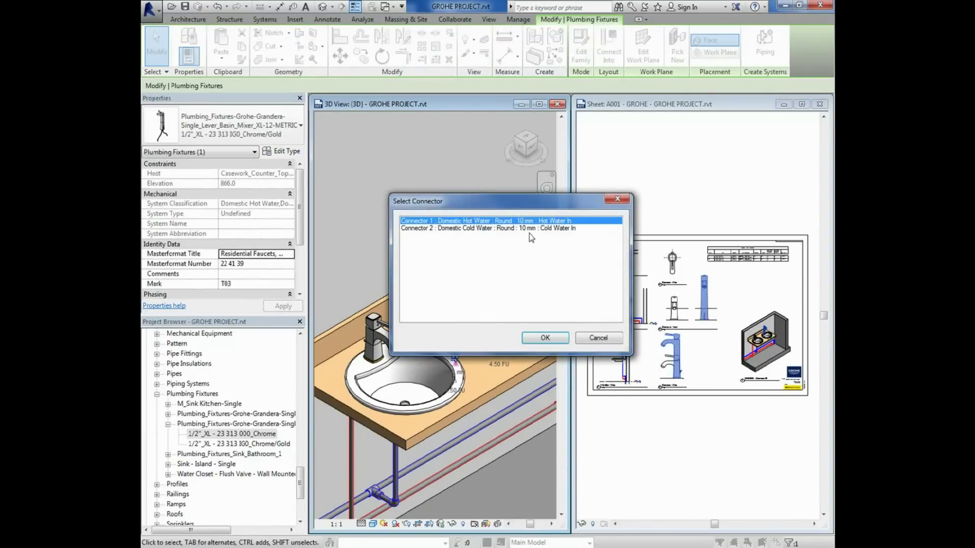
{"action": "left_click", "coordinate": [543, 344]}
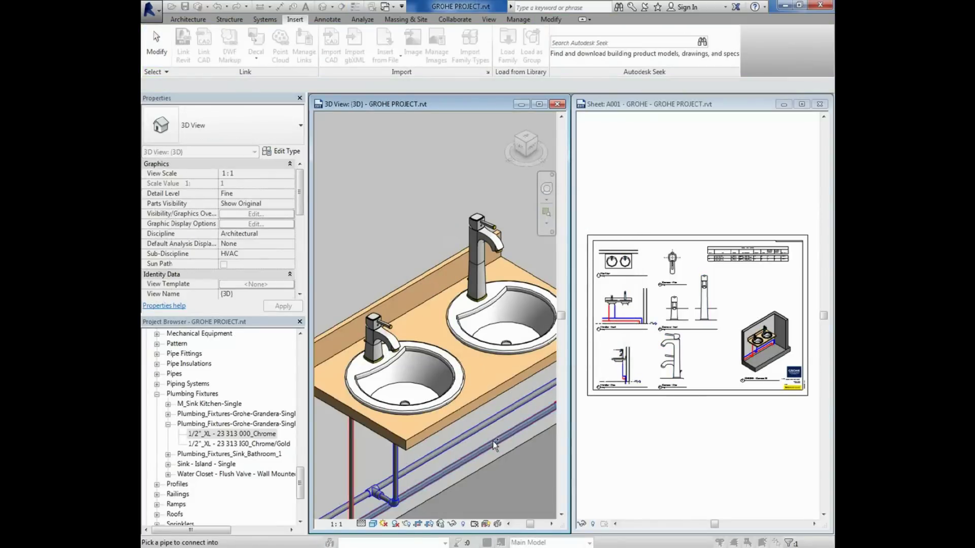
{"action": "left_click", "coordinate": [481, 238]}
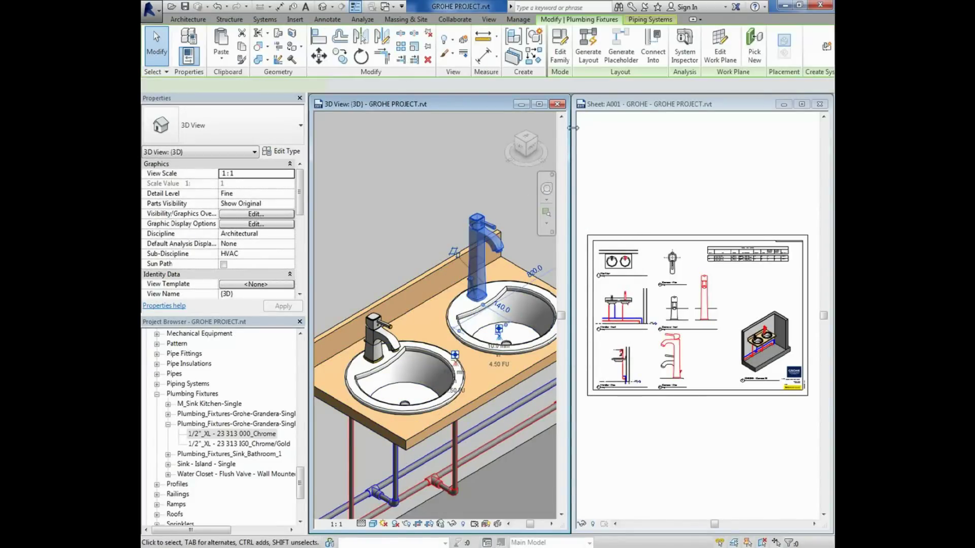
{"action": "left_click", "coordinate": [649, 57]}
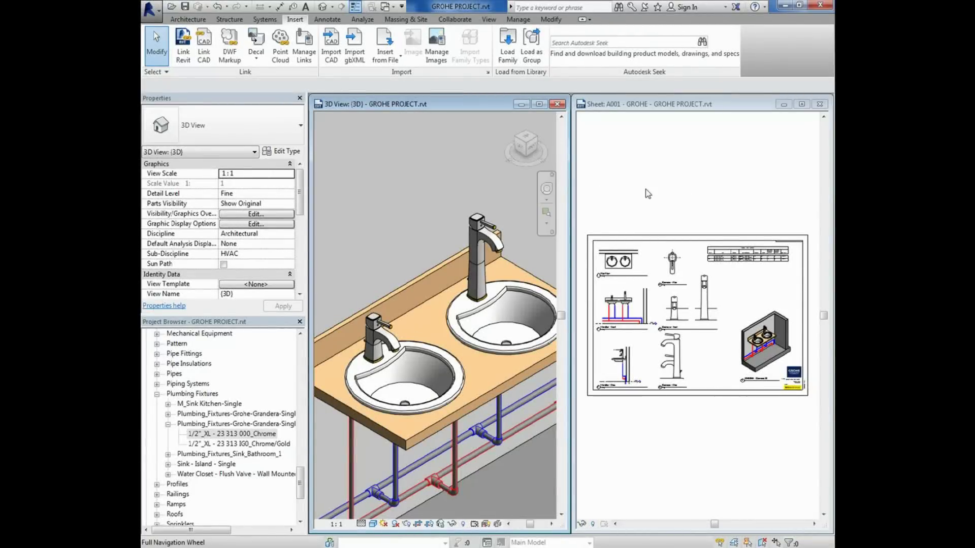
{"action": "left_click", "coordinate": [732, 189]}
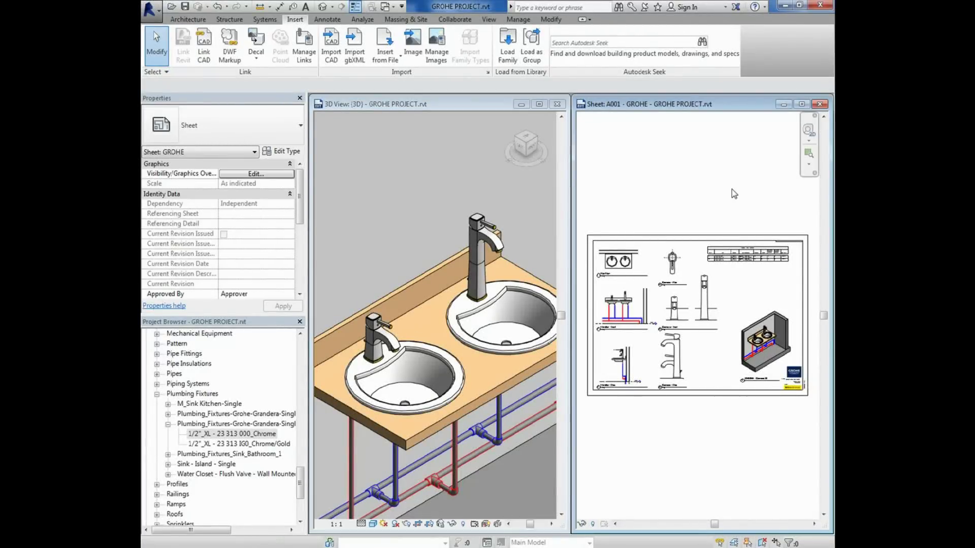
Step: Maximize the Sheet A001 GROHE window to fill the drawing area
{"action": "left_click", "coordinate": [802, 104]}
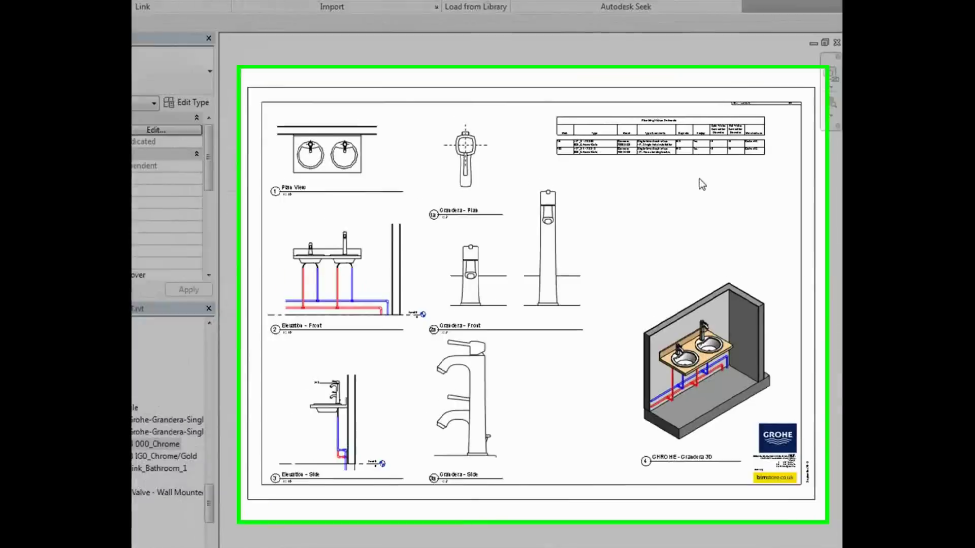